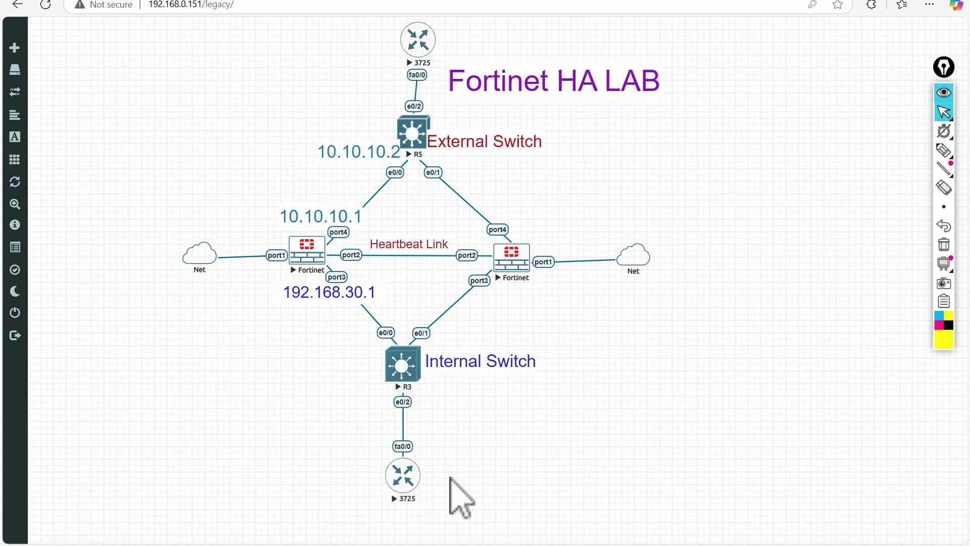
Step: Open the console of the internal 3725 host router and ping 5.5.5.5 from it
left_click(407, 480)
left_click(551, 76)
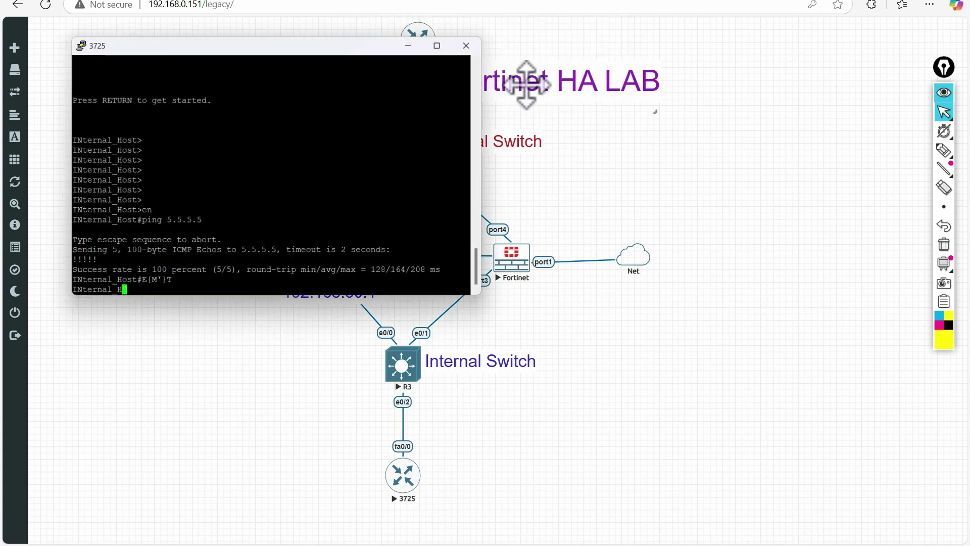
left_click_drag(314, 46, 706, 110)
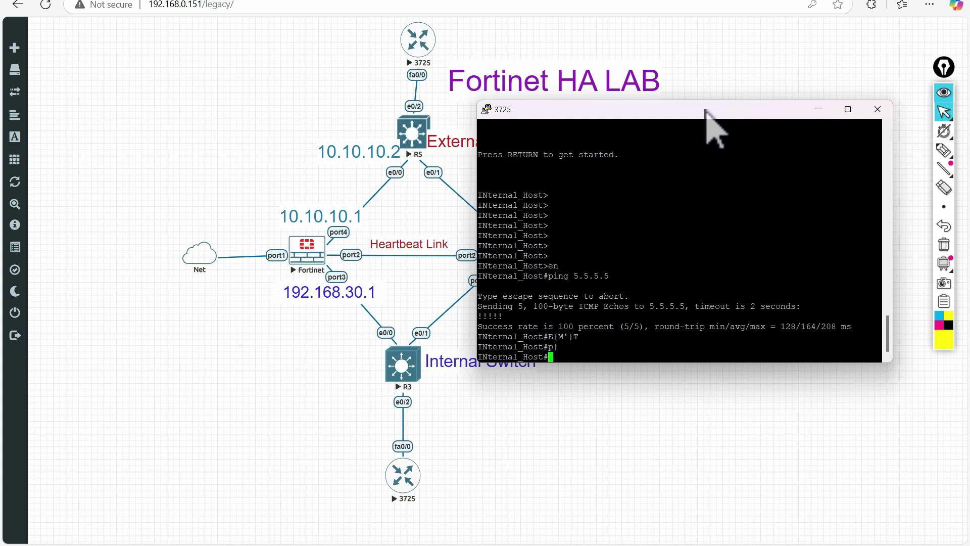
key("Return")
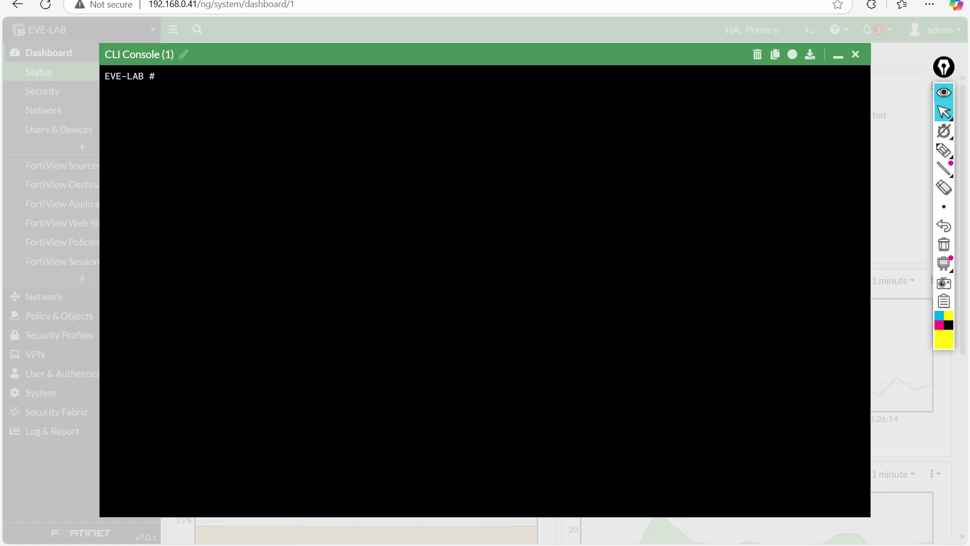
Step: Switch to the FortiGate web interface, open the Allow_LAN_to_WAN firewall policy and clear its counters
left_click(856, 55)
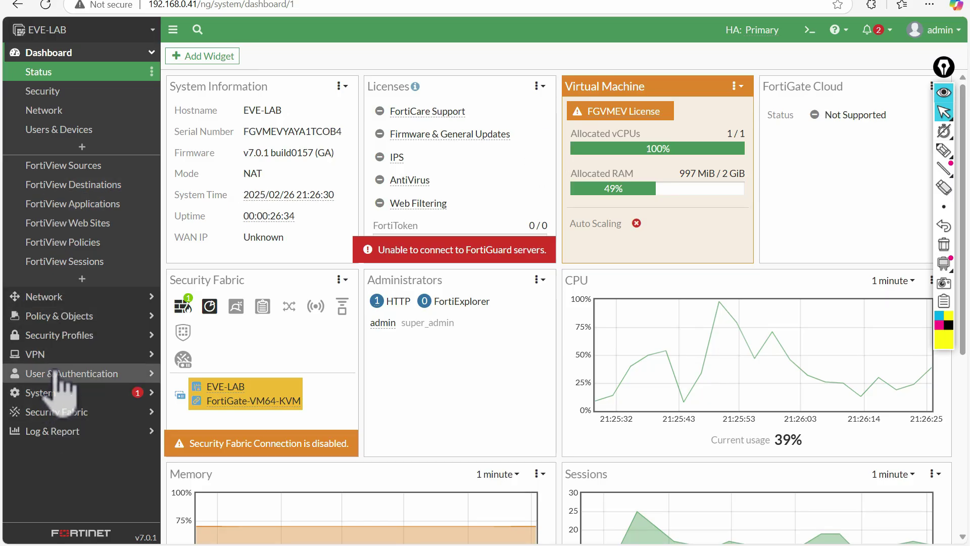
left_click(64, 313)
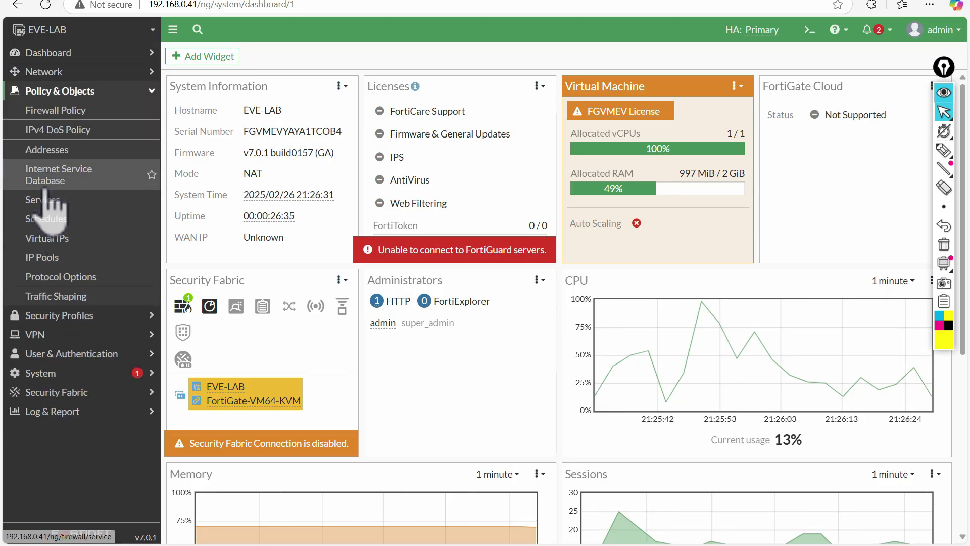
left_click(50, 130)
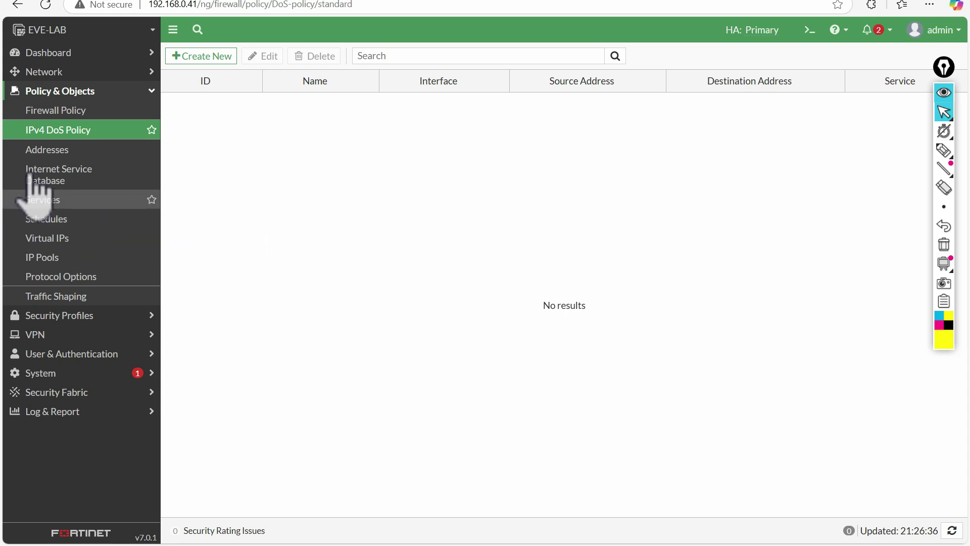
left_click(116, 110)
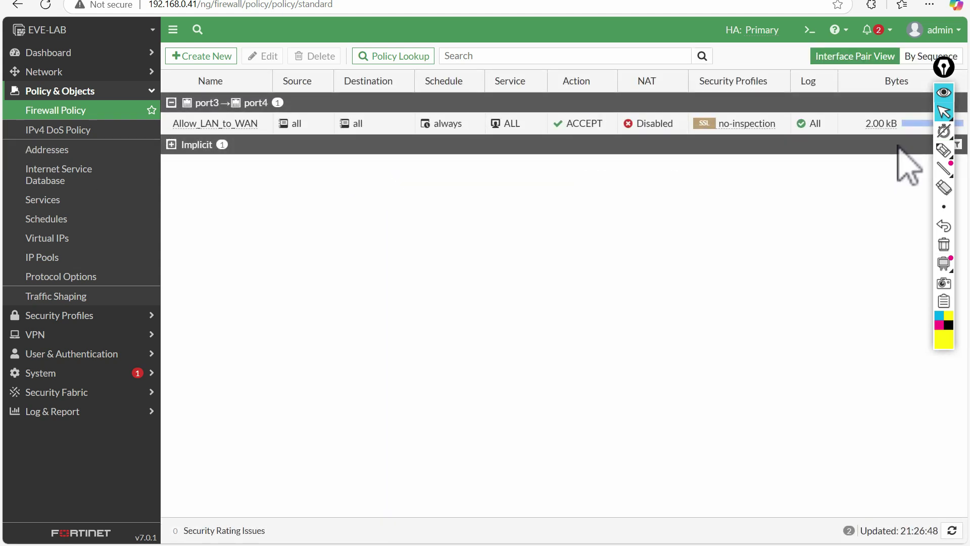
double_click(205, 127)
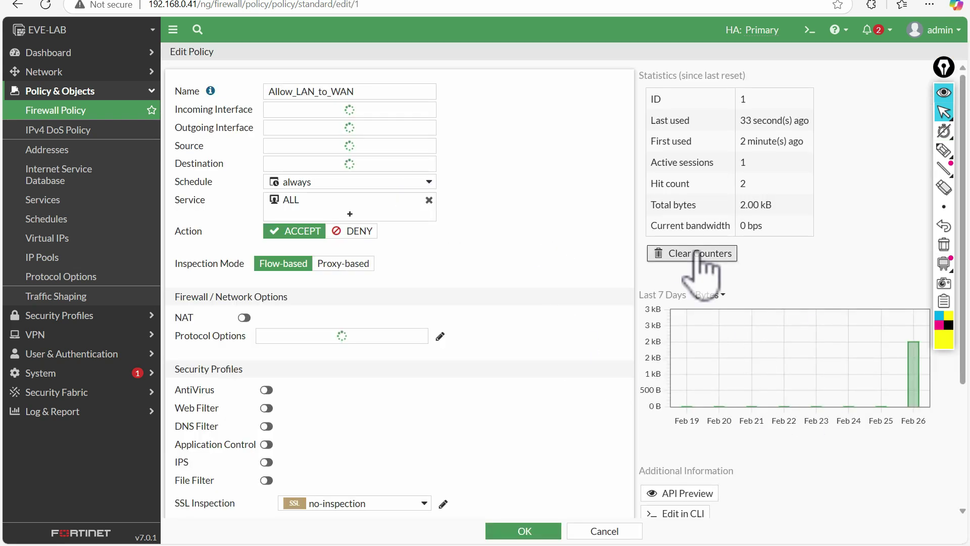
left_click(657, 255)
left_click(792, 532)
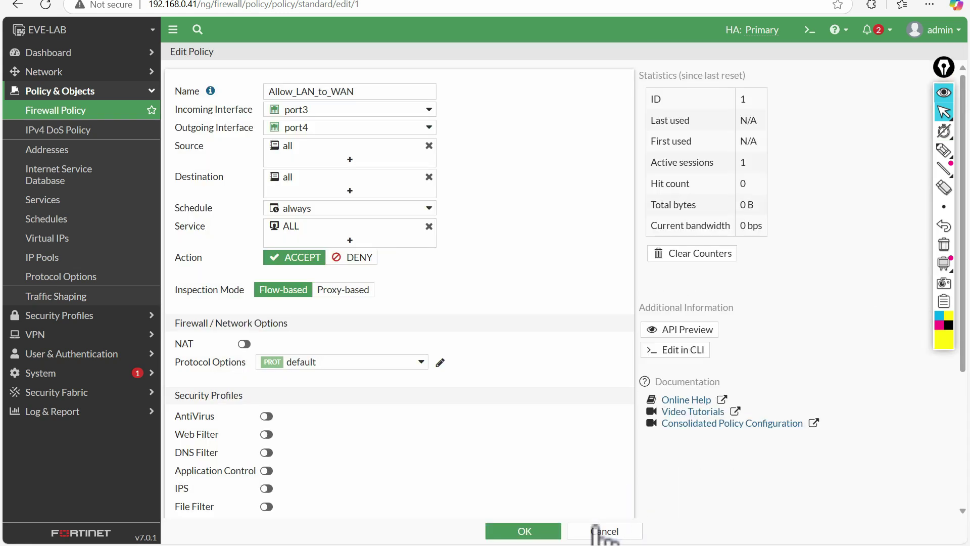
Step: Ping 5.5.5.5 again from the internal host and check the policy's hit statistics beside the console
left_click(682, 500)
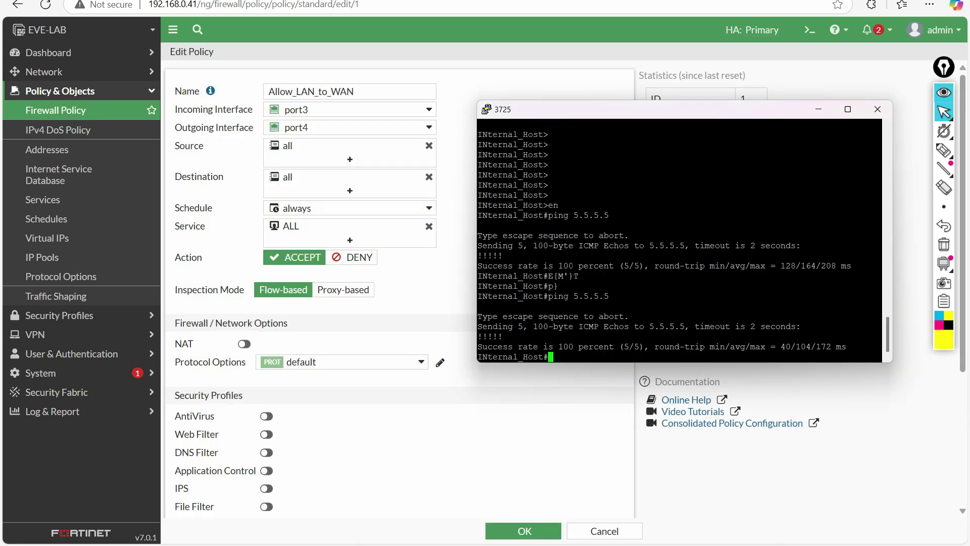
key("Return")
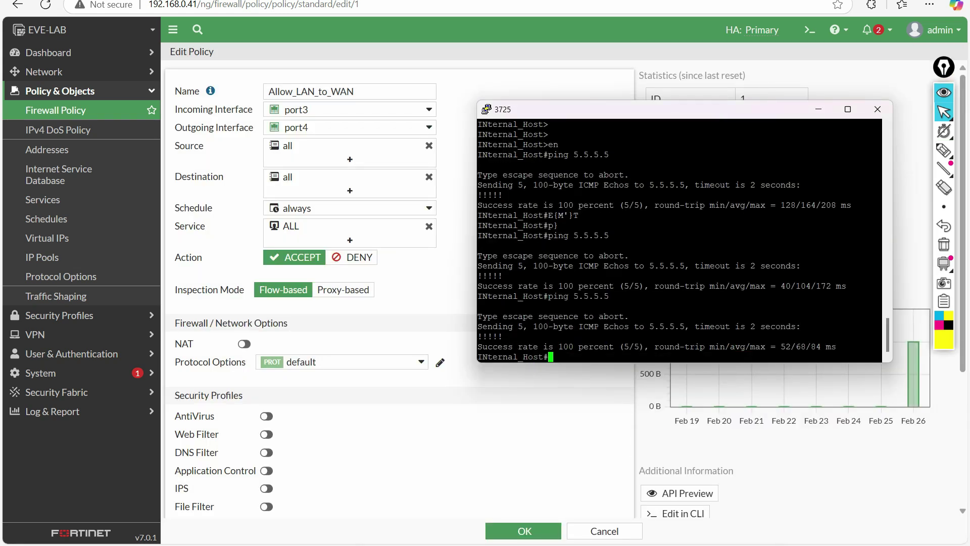
left_click_drag(683, 112, 381, 114)
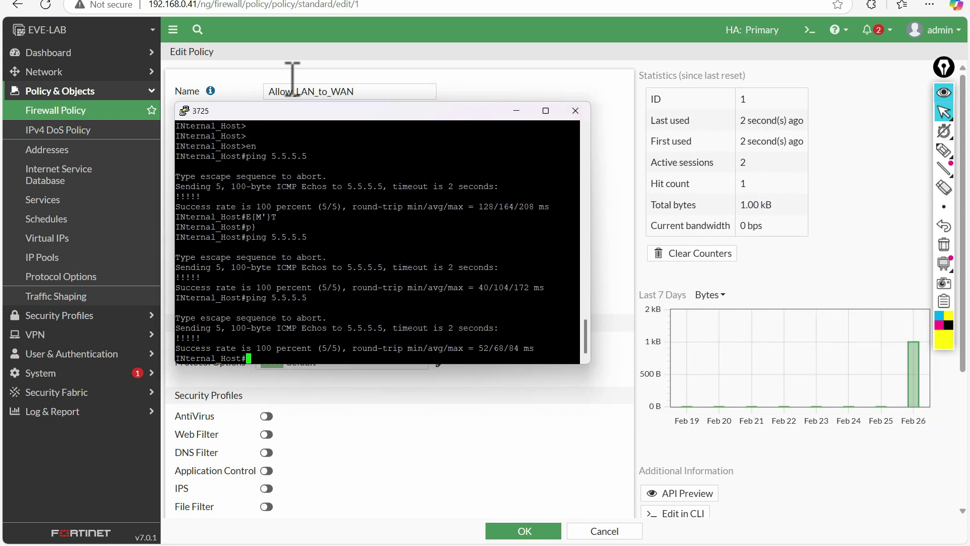
left_click(527, 112)
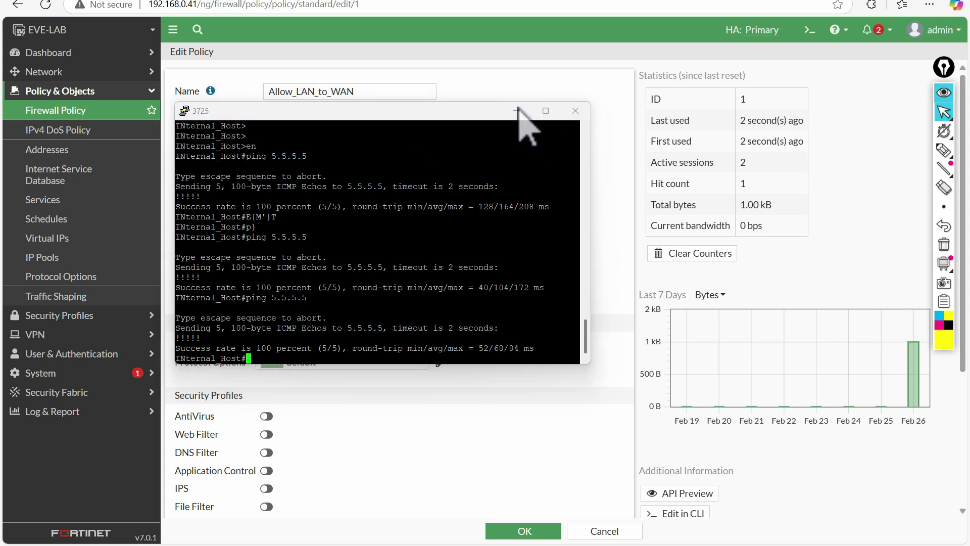
Step: Run "get system ha status" in the FortiGate CLI console and review the output from its beginning to its end
left_click(810, 30)
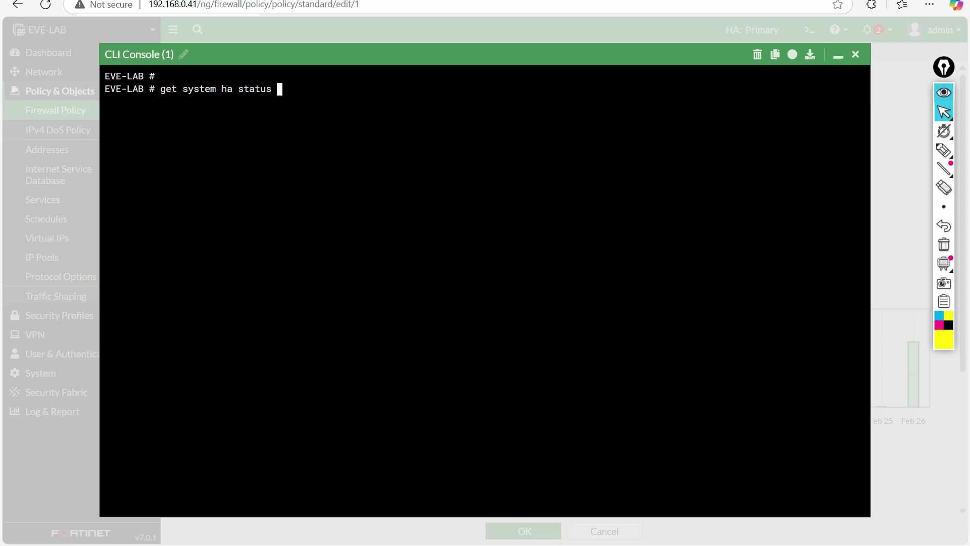
key("Return")
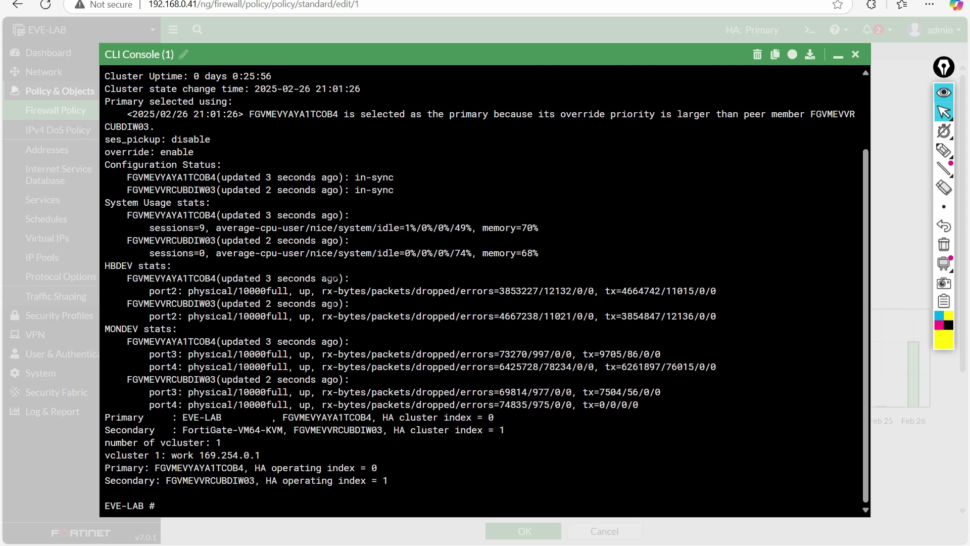
scroll(869, 313, "up", 3)
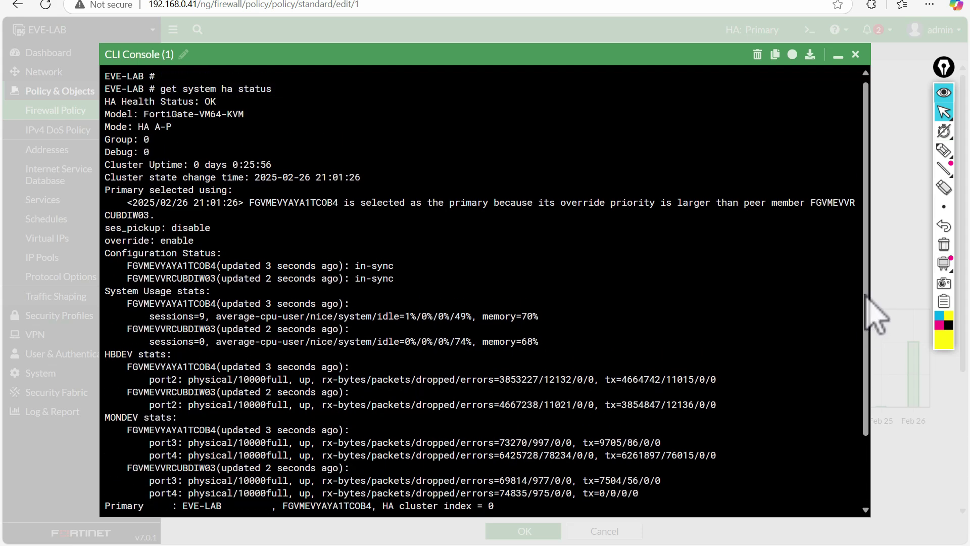
scroll(860, 309, "down", 3)
Step: Mark the configuration status, port2 heartbeat, monitored port3 and port4, vcluster 1 and both member names with the pen, and erase the marks
left_click(944, 150)
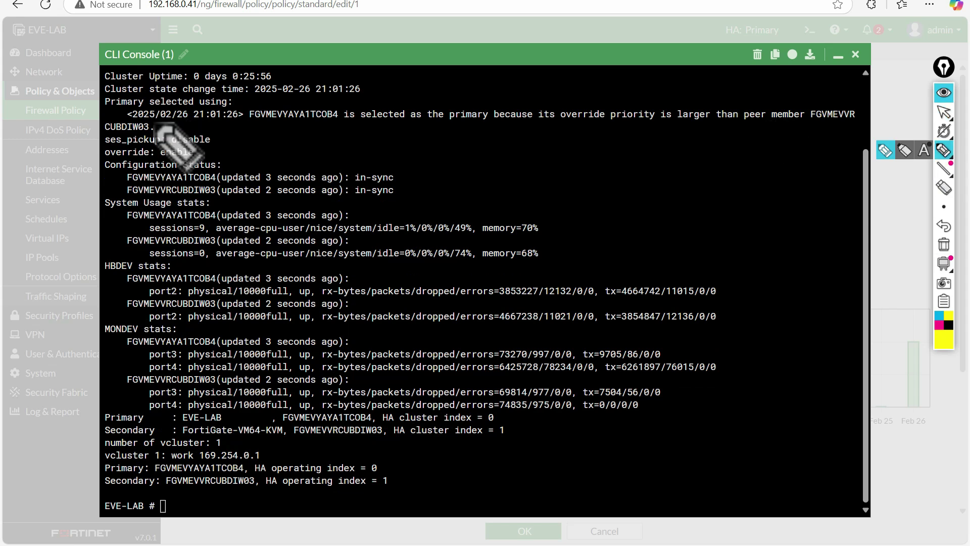
mouse_move(98, 160)
left_mouse_down()
mouse_move(354, 154)
mouse_move(416, 168)
mouse_move(393, 200)
mouse_move(127, 200)
mouse_move(104, 187)
mouse_move(102, 161)
left_mouse_up()
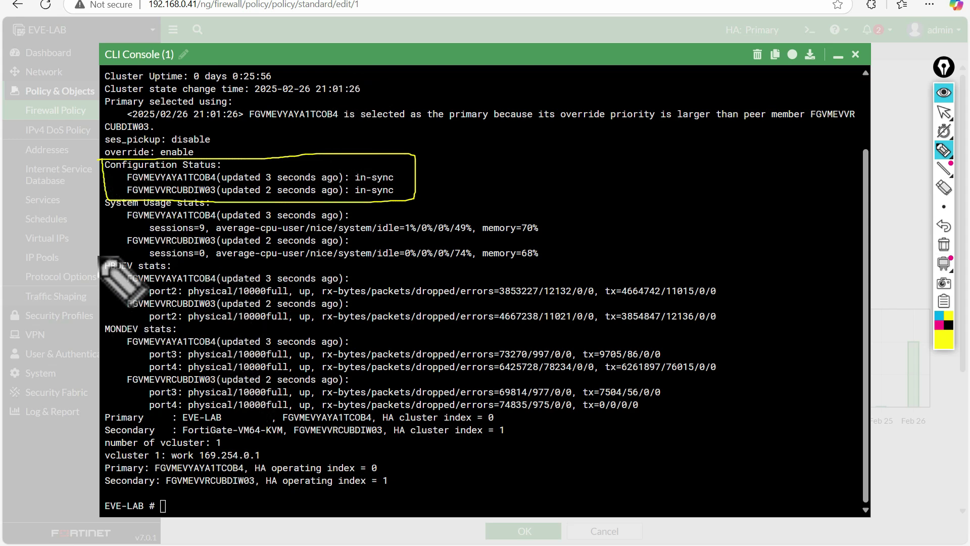
left_click_drag(124, 287, 321, 284)
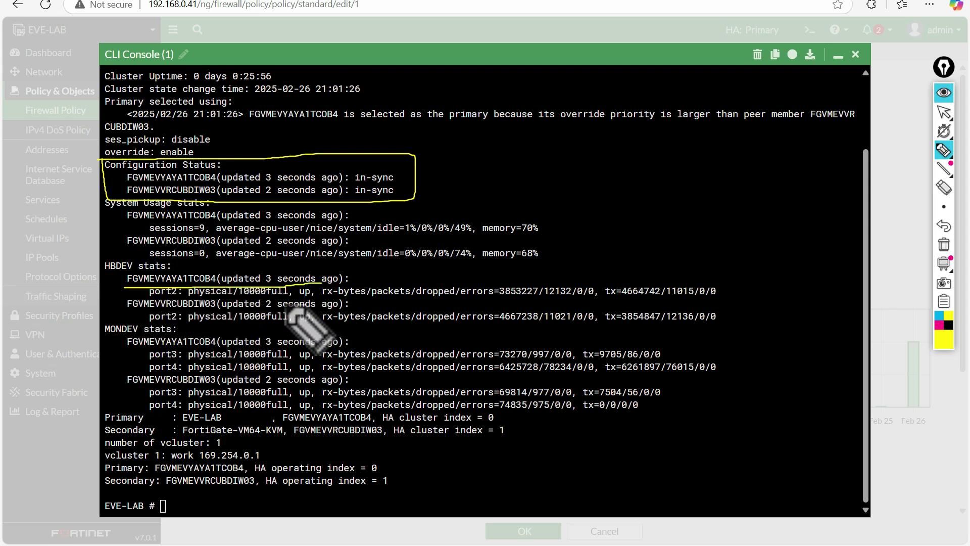
left_click_drag(147, 295, 188, 295)
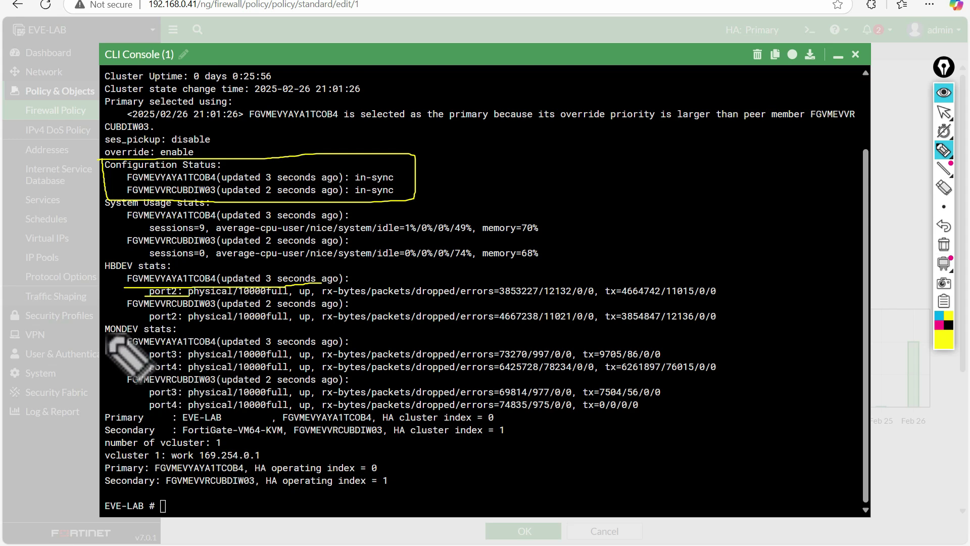
left_click_drag(105, 334, 182, 334)
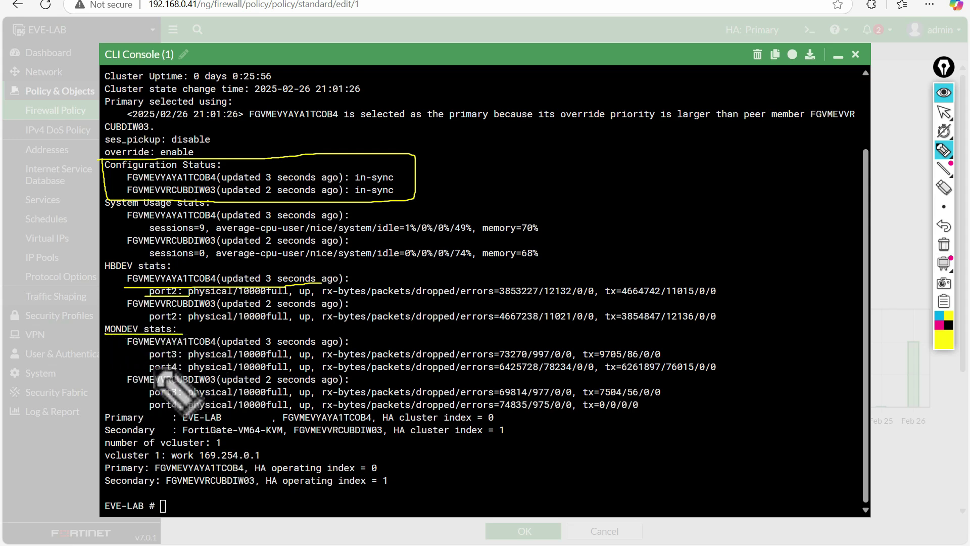
mouse_move(145, 359)
left_mouse_down()
mouse_move(177, 359)
mouse_move(182, 372)
left_mouse_up()
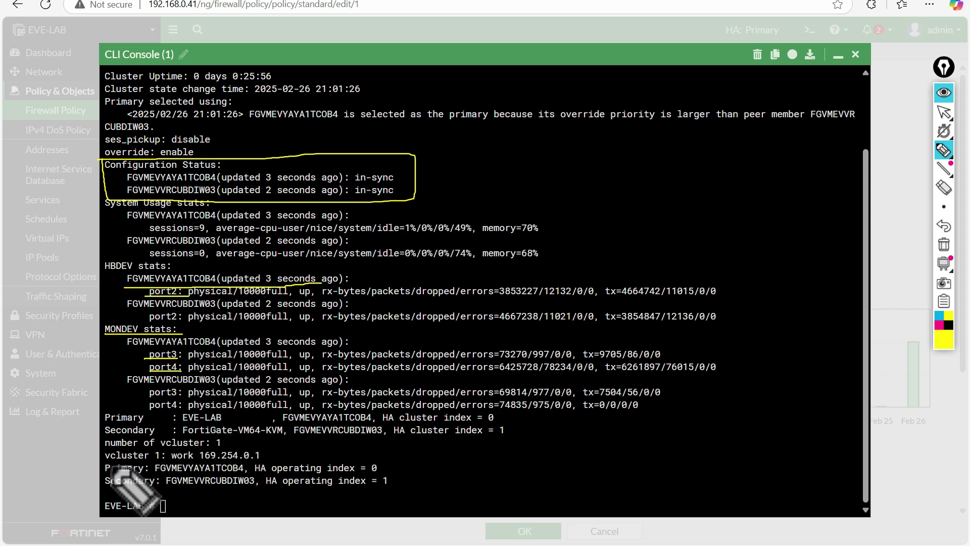
mouse_move(99, 461)
left_mouse_down()
mouse_move(271, 461)
mouse_move(213, 447)
mouse_move(134, 447)
mouse_move(99, 459)
left_mouse_up()
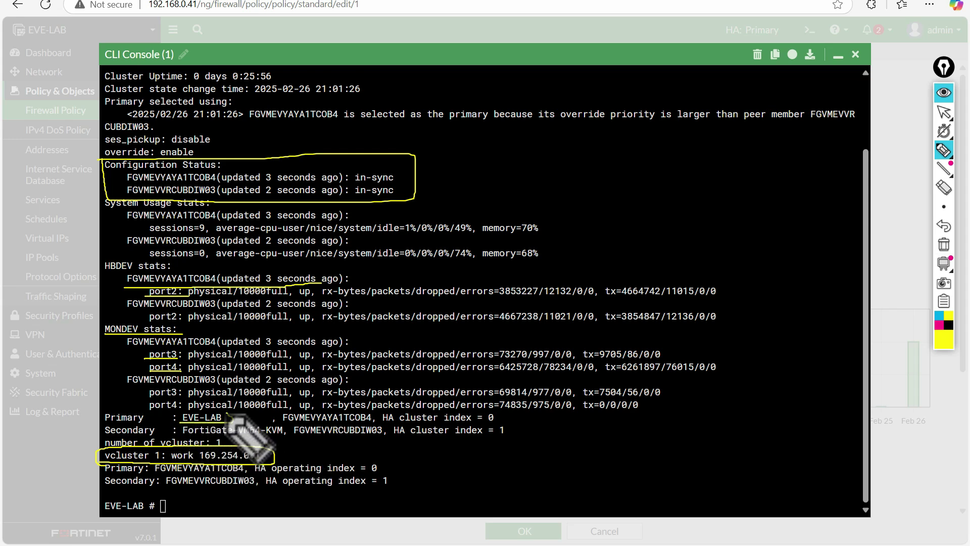
mouse_move(231, 414)
left_mouse_down()
mouse_move(177, 419)
mouse_move(212, 436)
mouse_move(293, 427)
left_mouse_up()
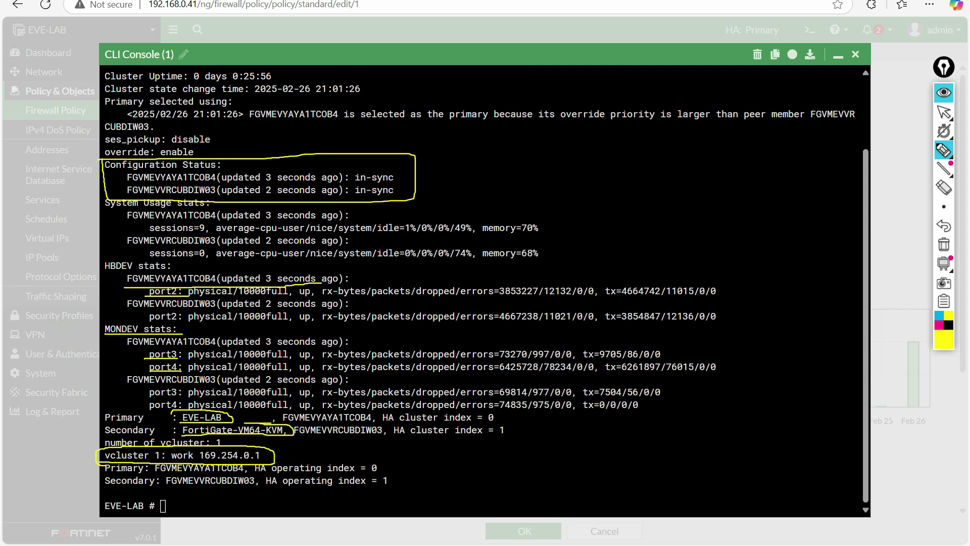
left_click(944, 245)
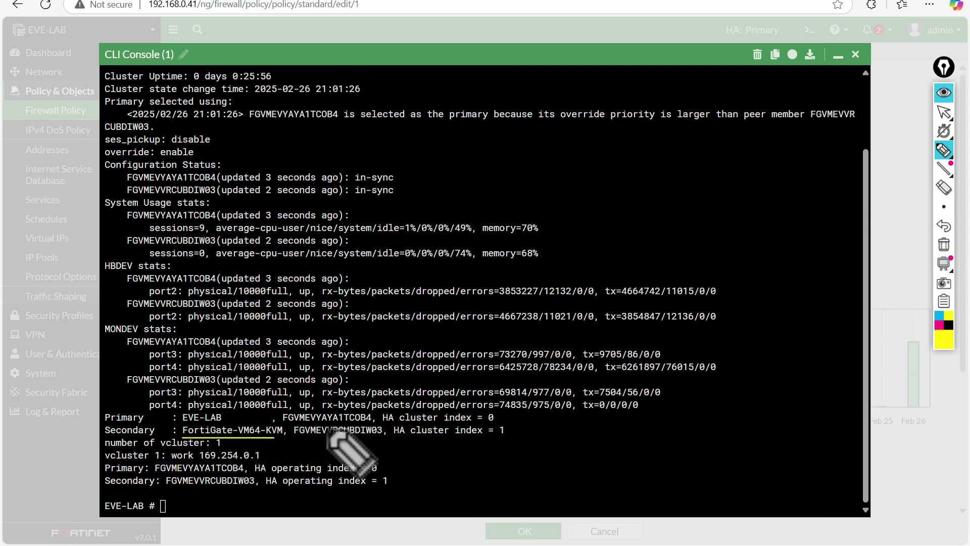
left_click(945, 247)
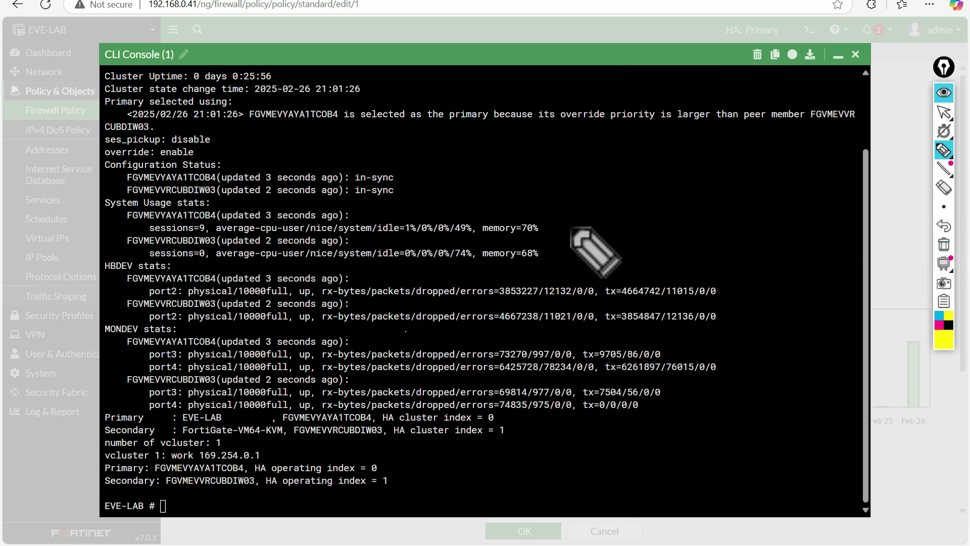
Step: Run "get system ha" in the CLI console to list the HA configuration
left_click(945, 112)
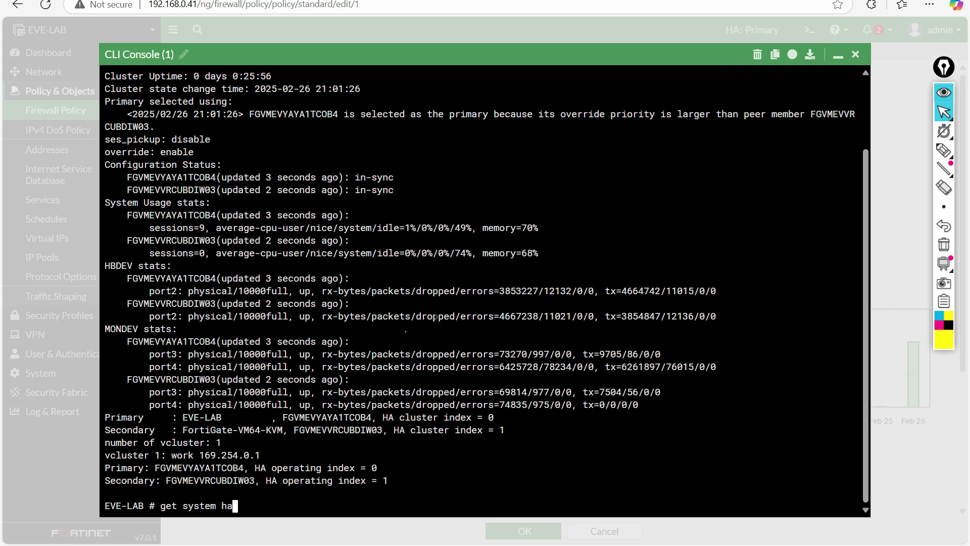
key("Return")
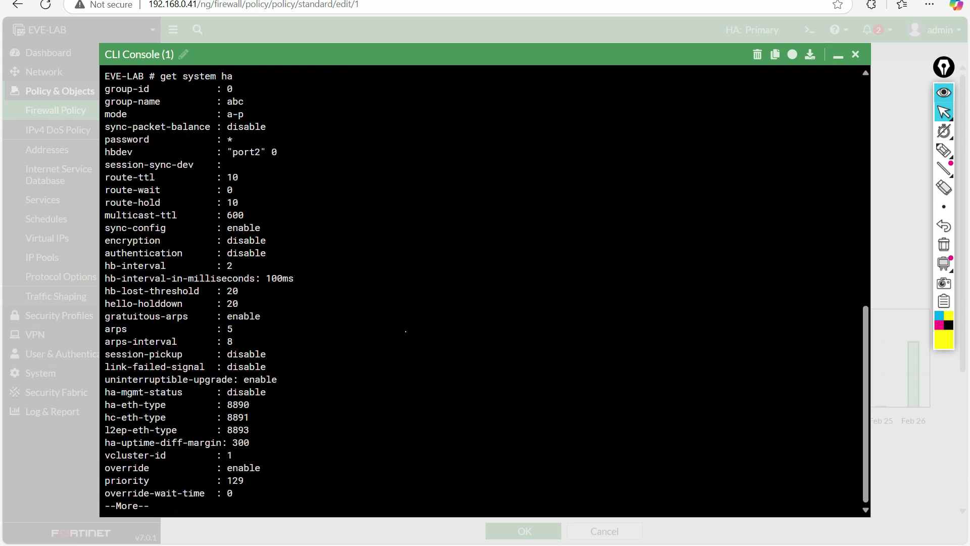
Step: Mark the group ID, group name, mode, password and hbdev values with the pen, and erase the marks
left_click(944, 150)
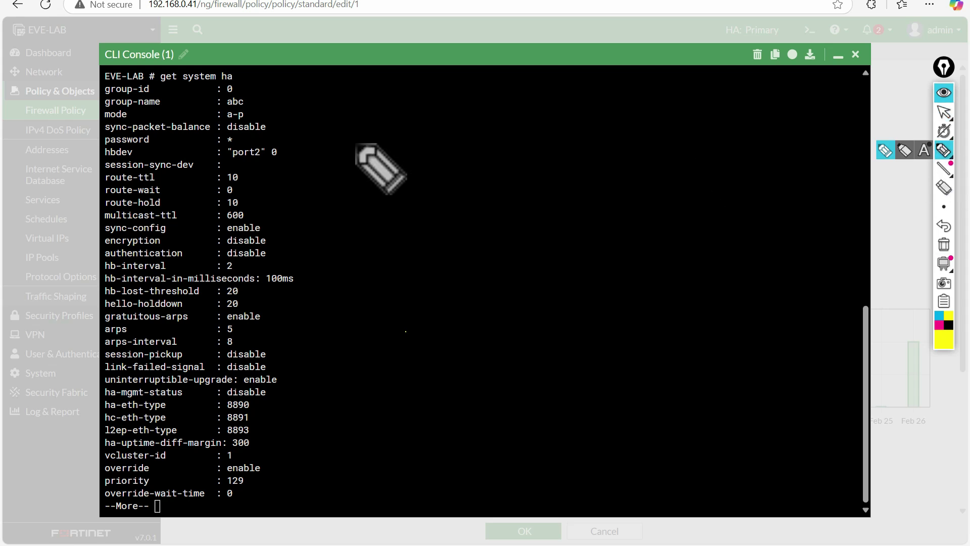
left_click_drag(165, 81, 221, 81)
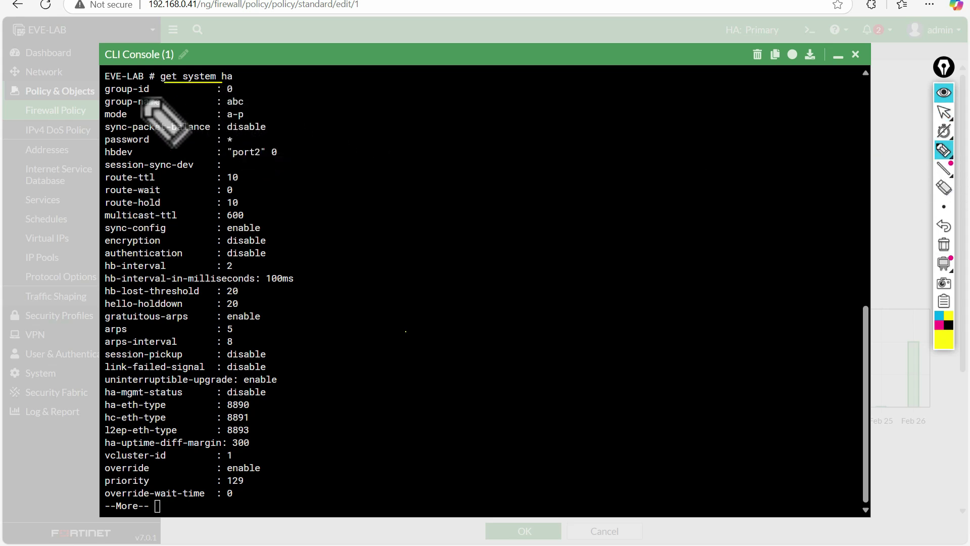
mouse_move(226, 93)
left_mouse_down()
mouse_move(251, 93)
mouse_move(236, 143)
mouse_move(242, 161)
mouse_move(277, 160)
mouse_move(229, 147)
left_mouse_up()
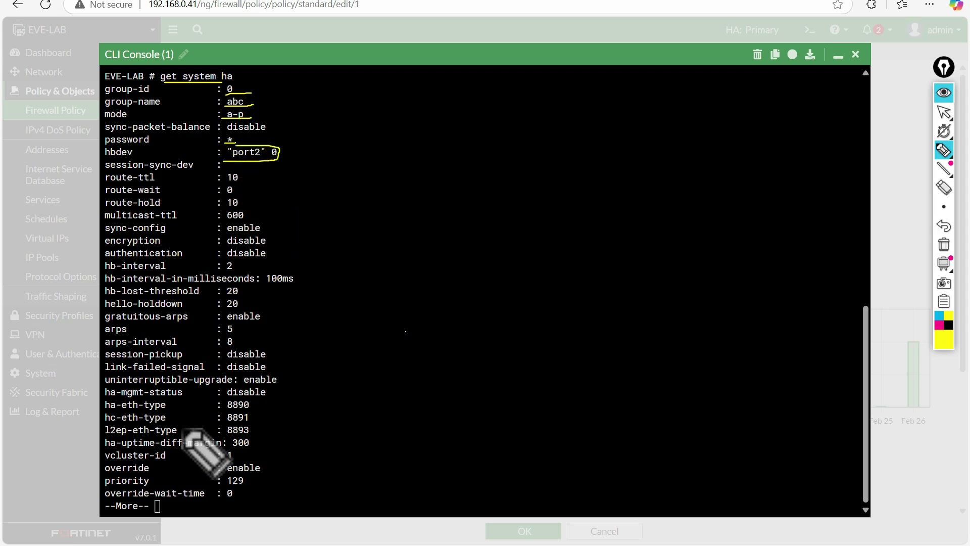
left_click(943, 245)
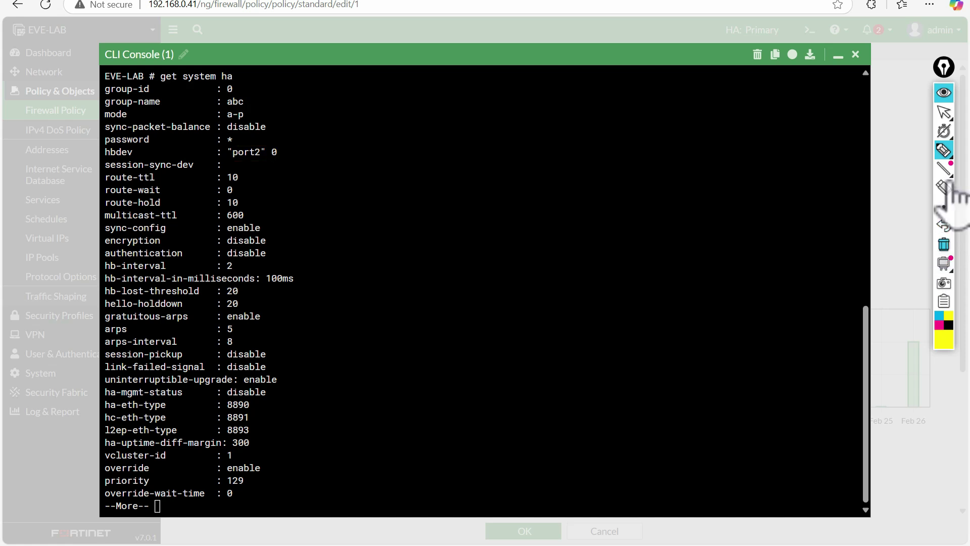
Step: Page through the remaining "get system ha" output in the CLI console to its end
left_click(944, 113)
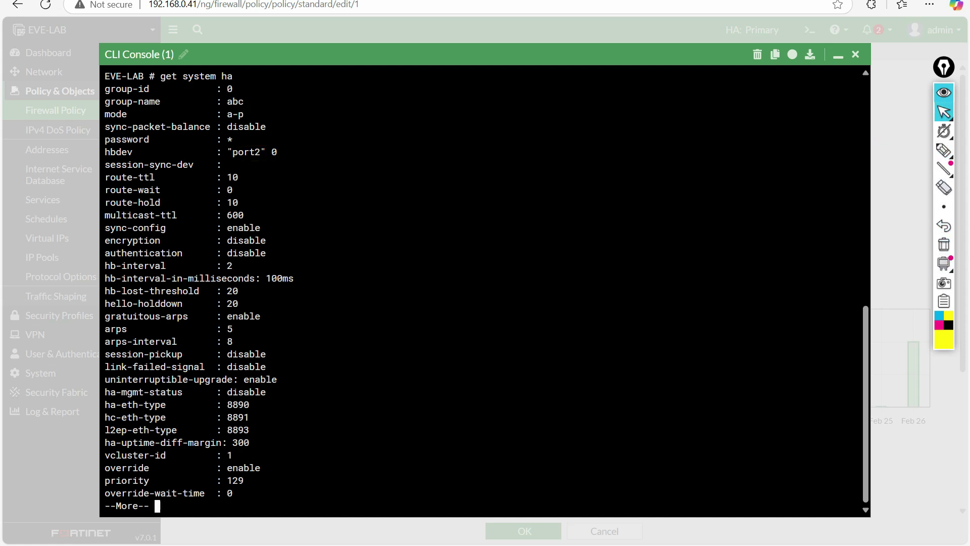
key("Return")
key("Return")
key("Return")
key("Return")
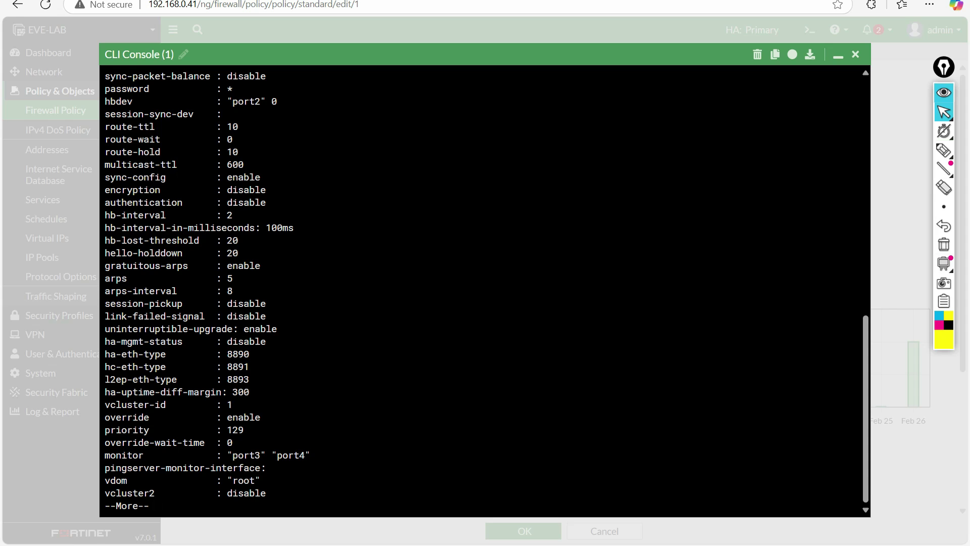
key("Return")
key("Return")
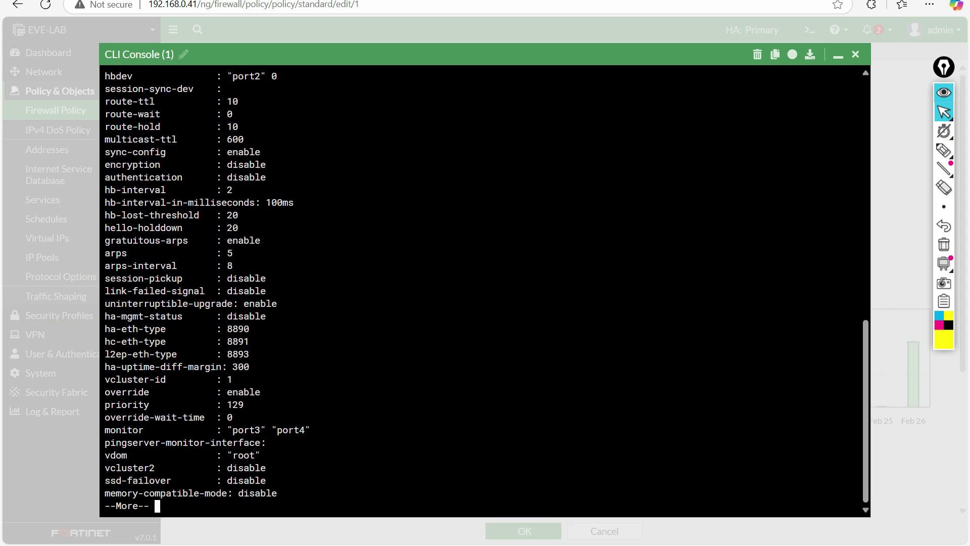
key("Return")
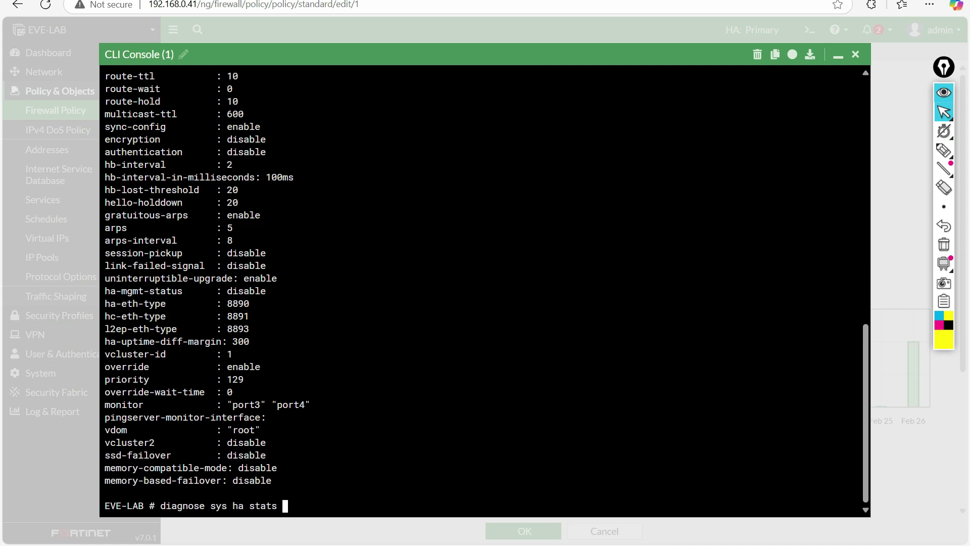
Step: Run "diagnose sys ha stats" and "diagnose sys ha status" in the CLI console
key("Return")
key("Up")
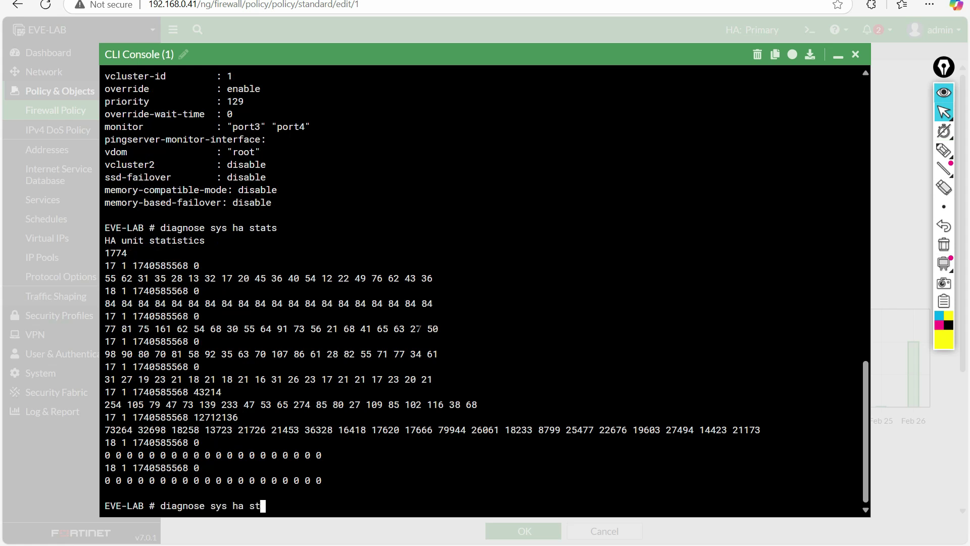
type("s")
key("Return")
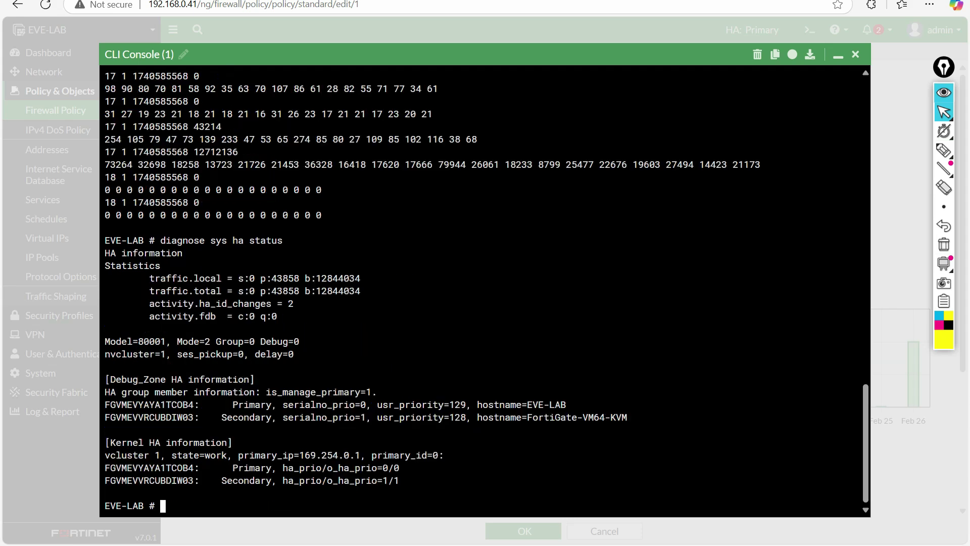
Step: Underline the Statistics heading and the secondary member's lines in both HA information sections with the pen, and erase the marks
left_click(944, 150)
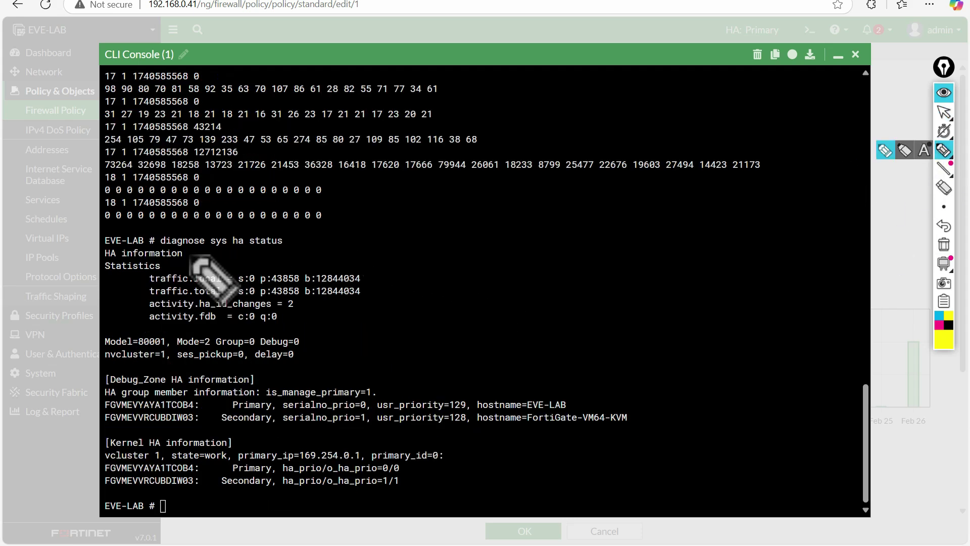
left_click_drag(105, 275, 171, 276)
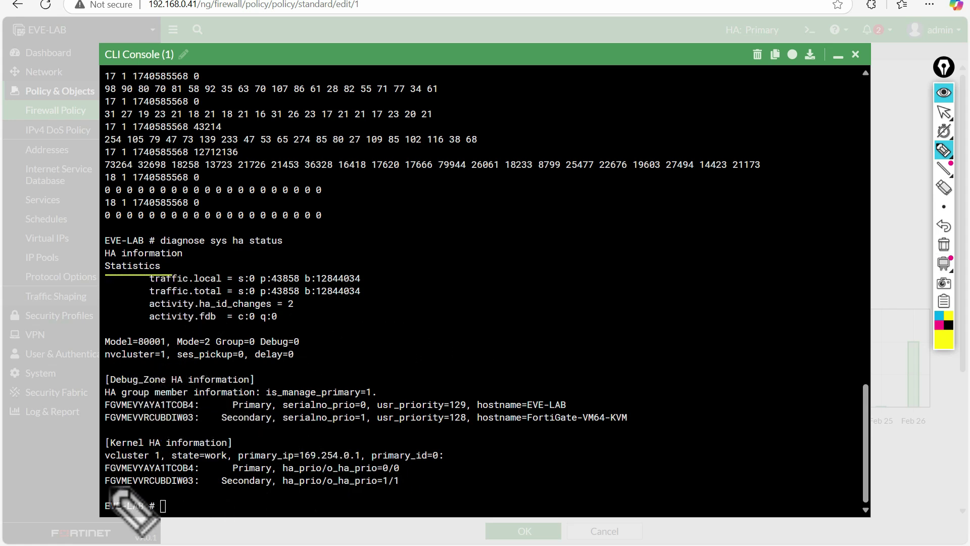
left_click_drag(106, 486, 390, 487)
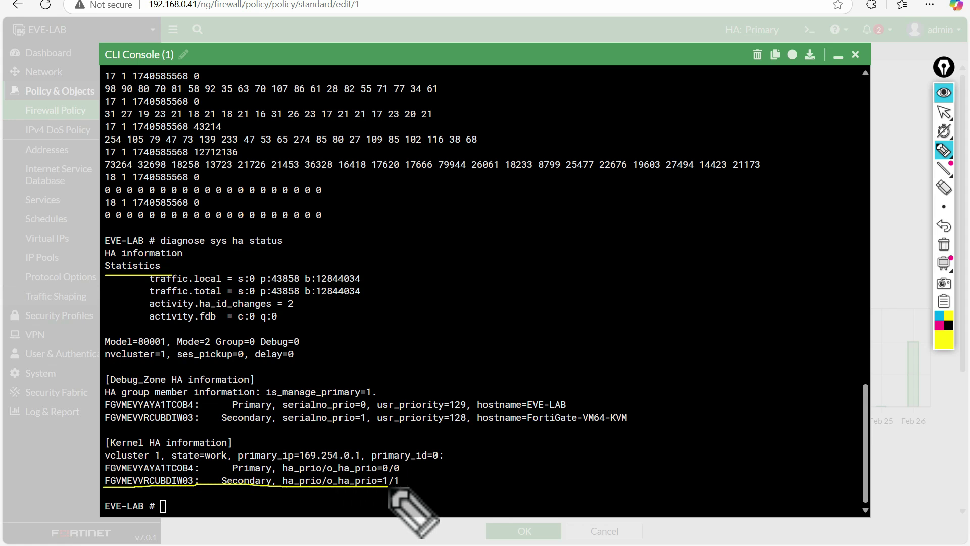
left_click_drag(225, 430, 370, 432)
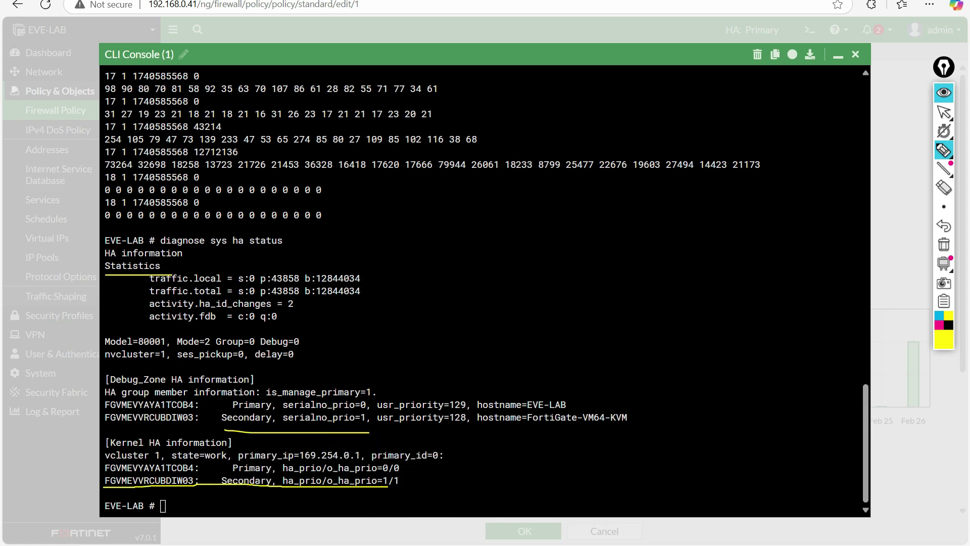
left_click(944, 244)
left_click(944, 114)
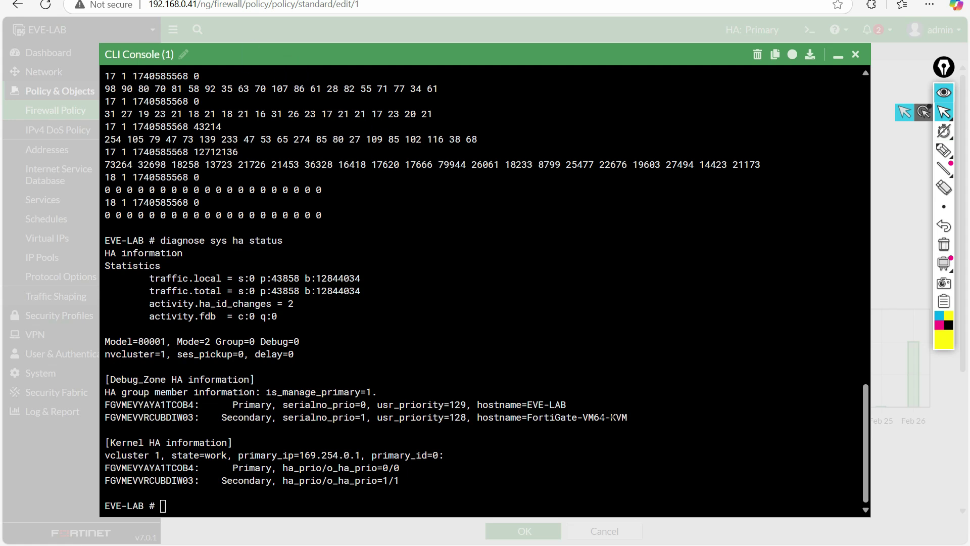
Step: Switch to the 3725 PuTTY console and enter the command "ping 5.5.5.5 repeat 1000" without running it
left_click(702, 506)
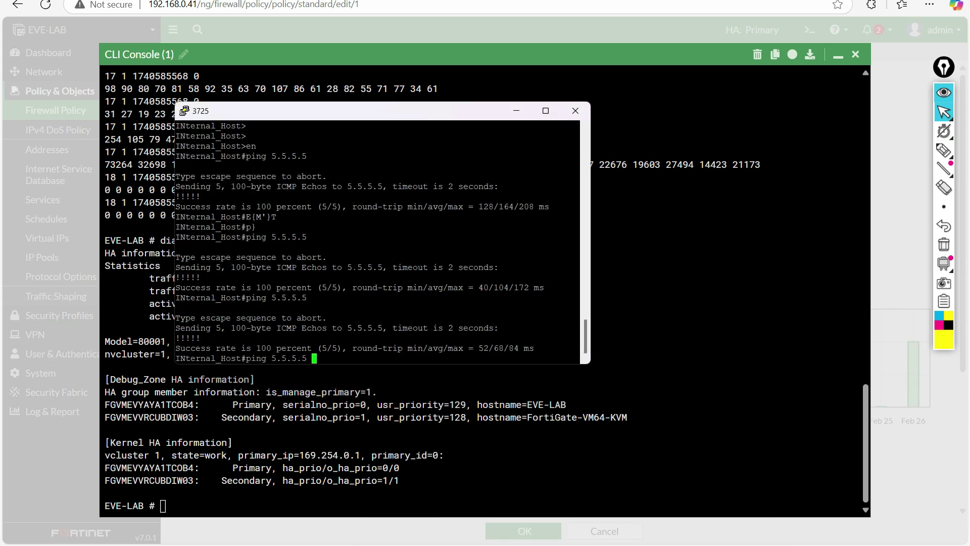
type("e")
key("Tab")
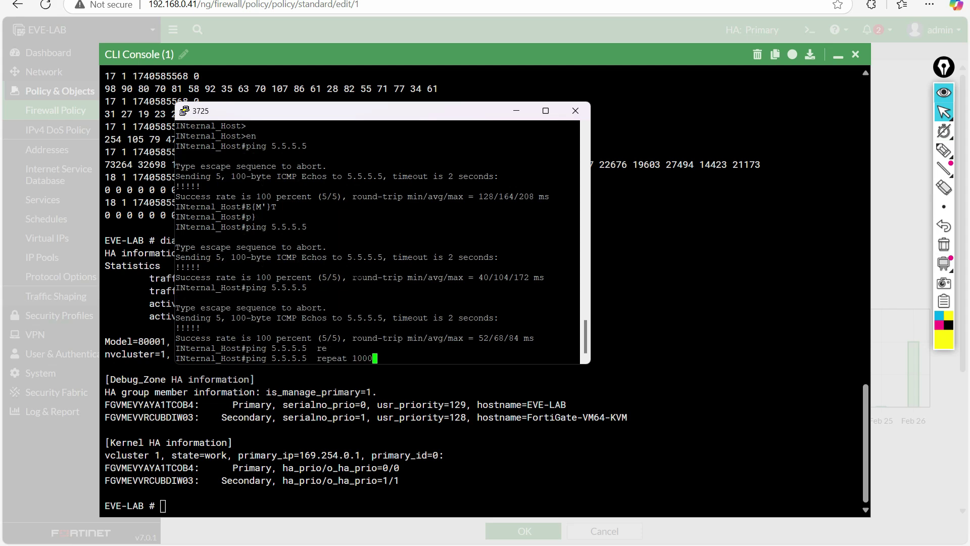
Step: Set the PuTTY terminal font size to 14 point in the session's appearance settings and apply it
right_click(314, 113)
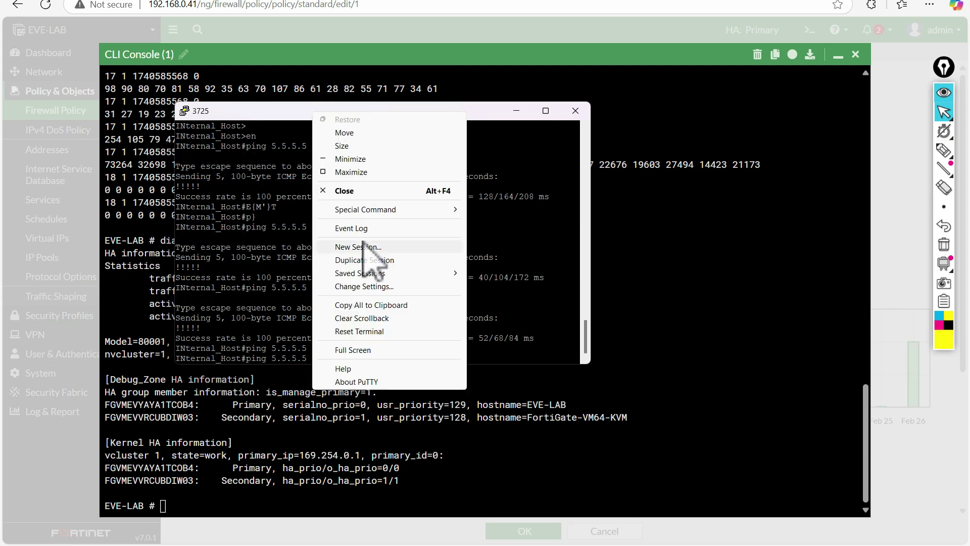
left_click(357, 287)
left_click(373, 181)
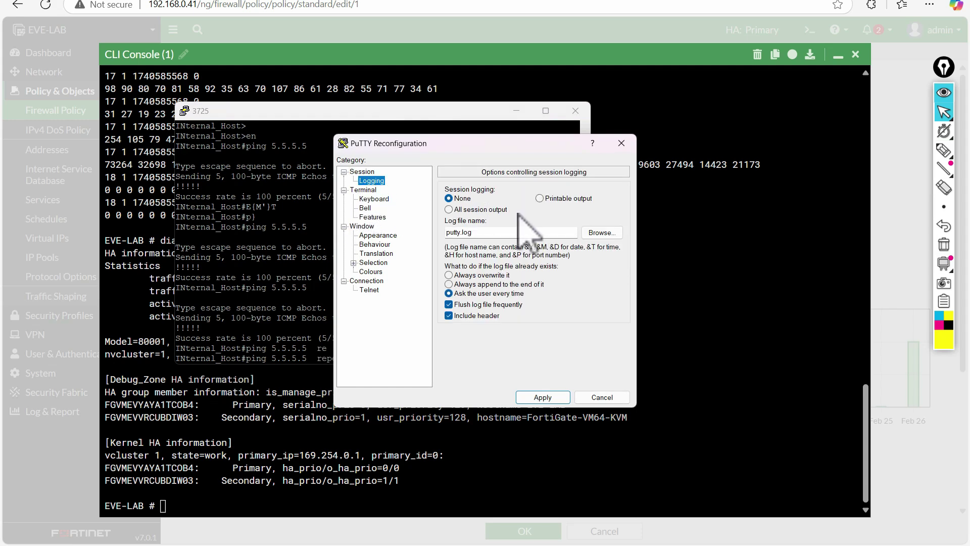
left_click(374, 236)
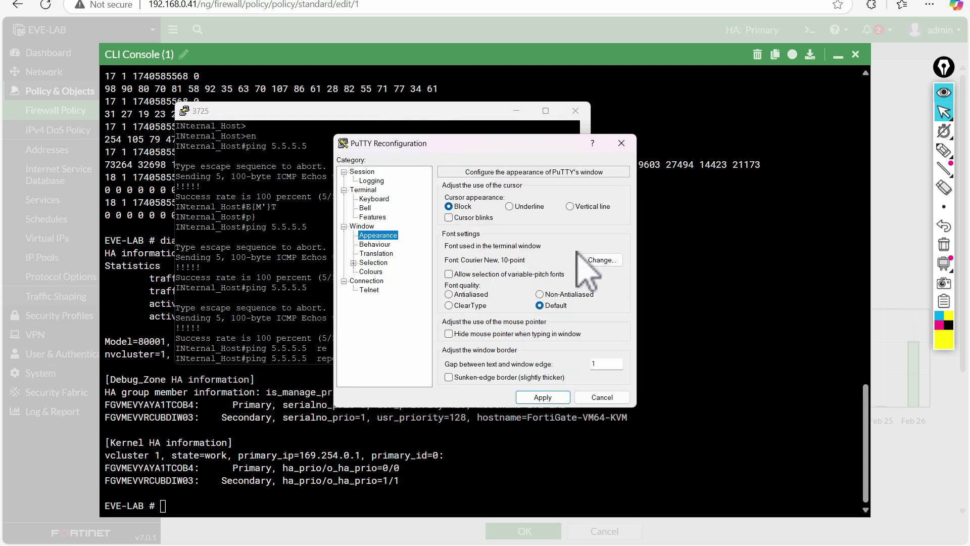
left_click(592, 259)
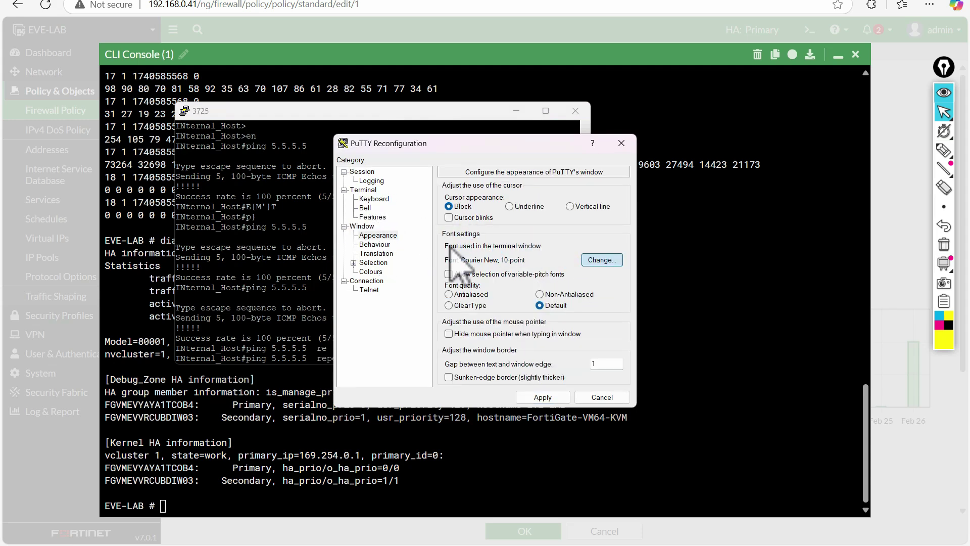
left_click(560, 300)
left_click(558, 310)
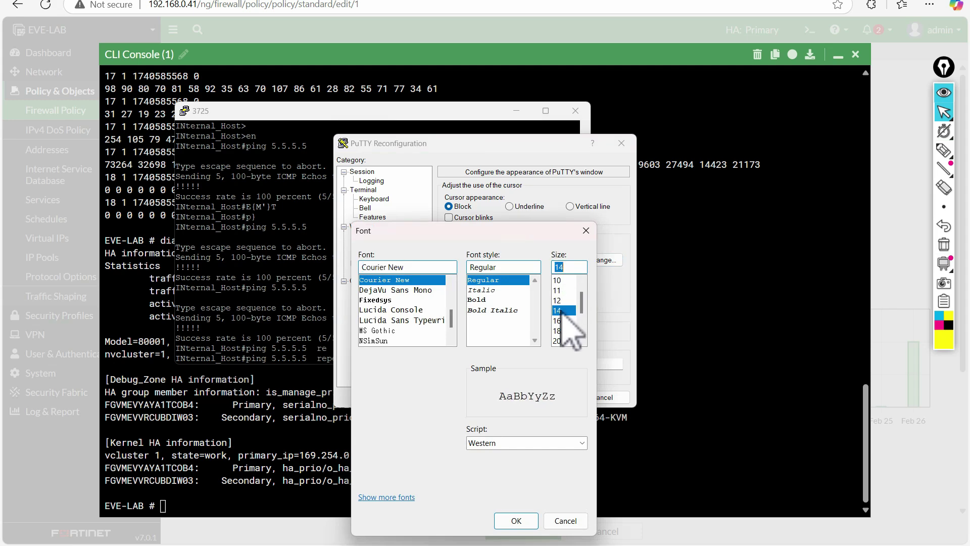
left_click(525, 521)
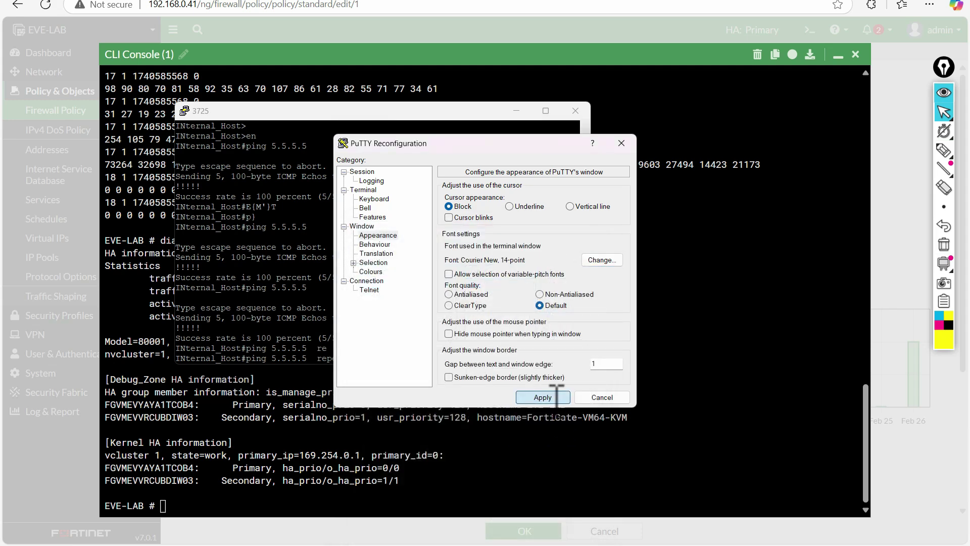
left_click(544, 398)
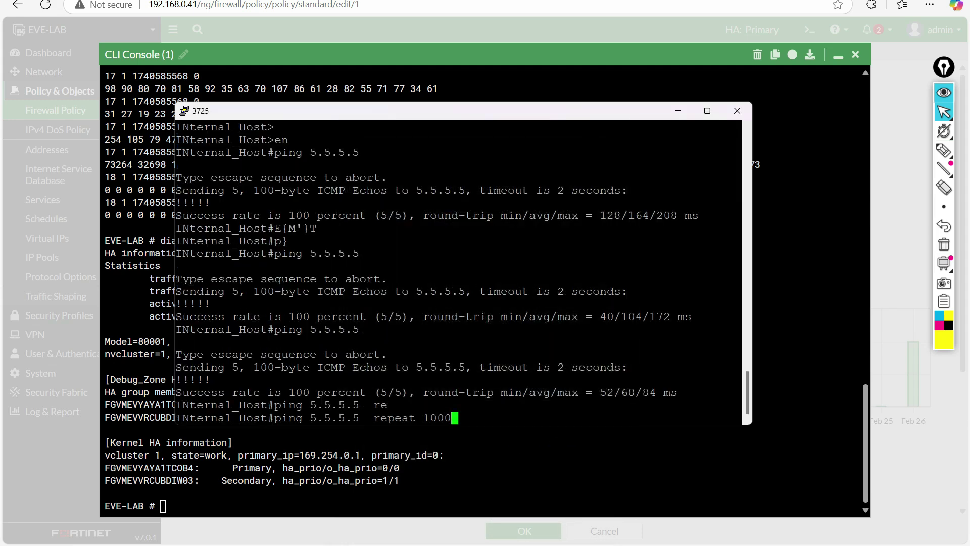
Step: Run the prepared ping from the internal host to 5.5.5.5 with 1000 repeats
key("Return")
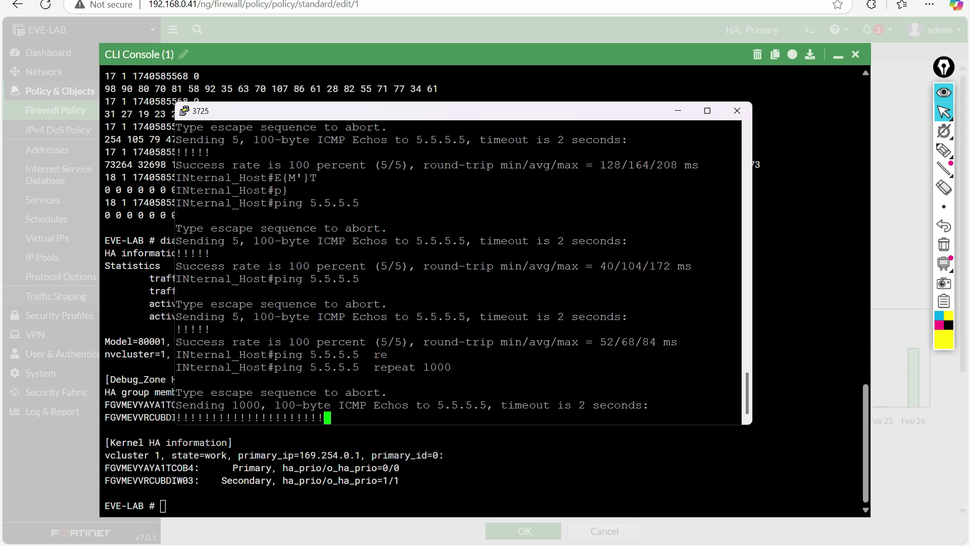
left_click_drag(289, 367, 444, 367)
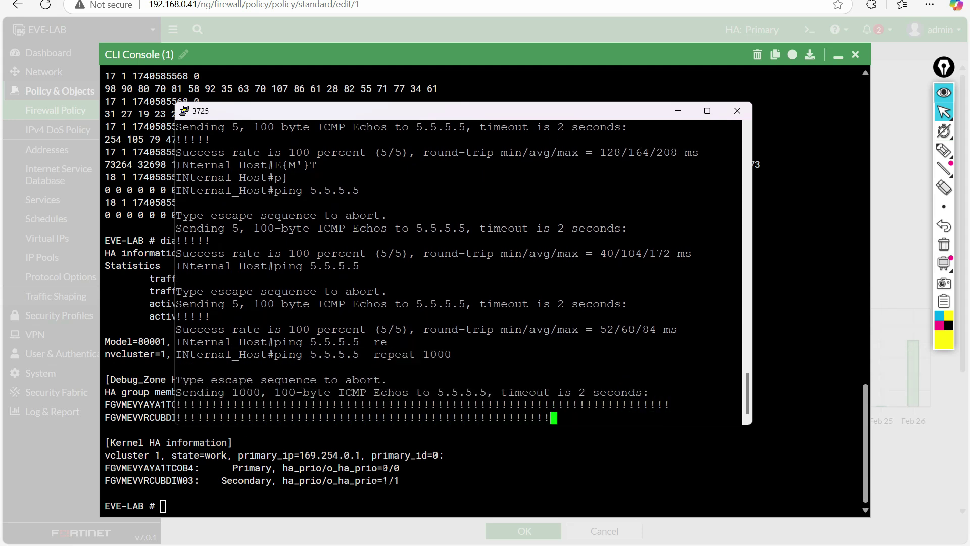
Step: Return to the FortiGate CLI console, check the failover command's options, and run "execute ha failover set 1"
key("alt+Tab")
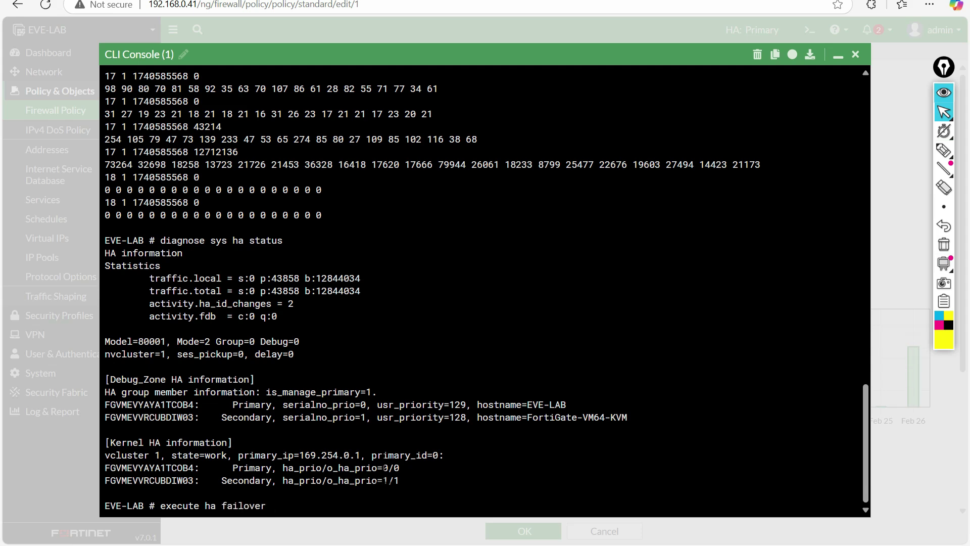
type("?")
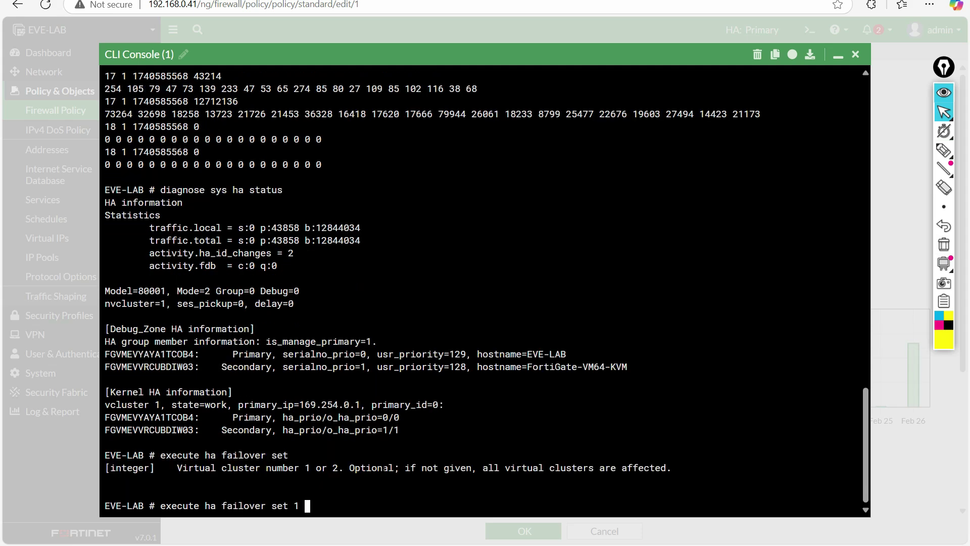
type("1 ?")
key("Return")
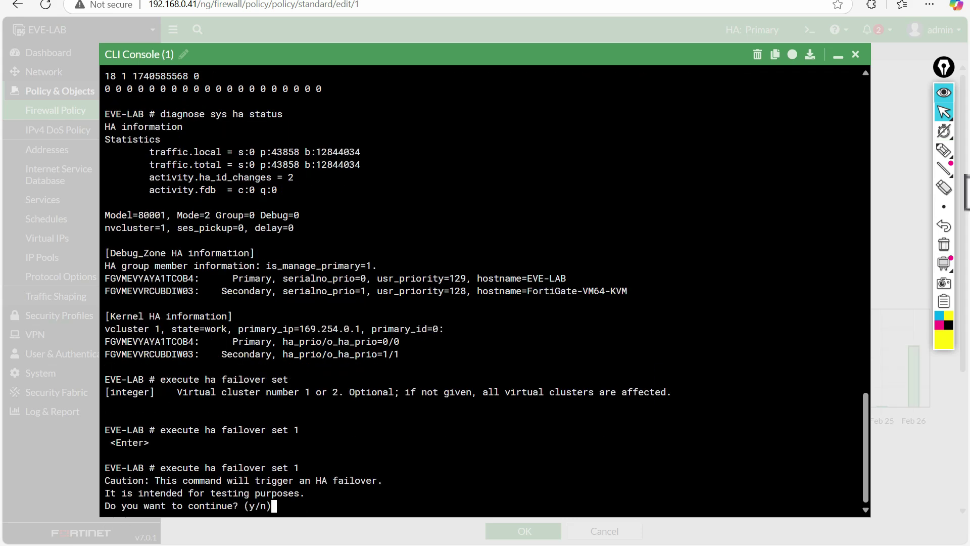
Step: Underline the three failover caution lines with the pen, erase the marks, and confirm the HA failover
left_click(944, 150)
left_click_drag(90, 515, 209, 516)
left_click_drag(112, 499, 266, 499)
left_click_drag(155, 487, 352, 486)
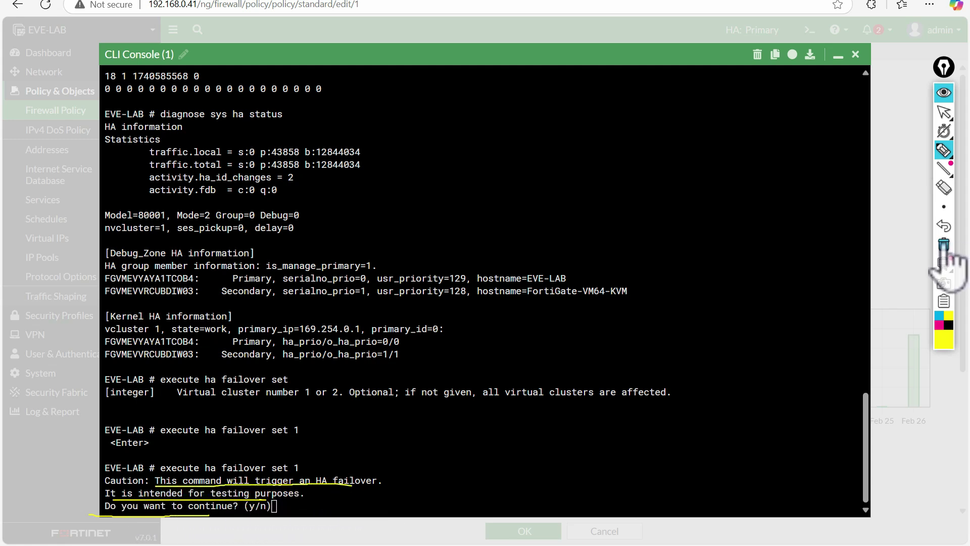
left_click(944, 112)
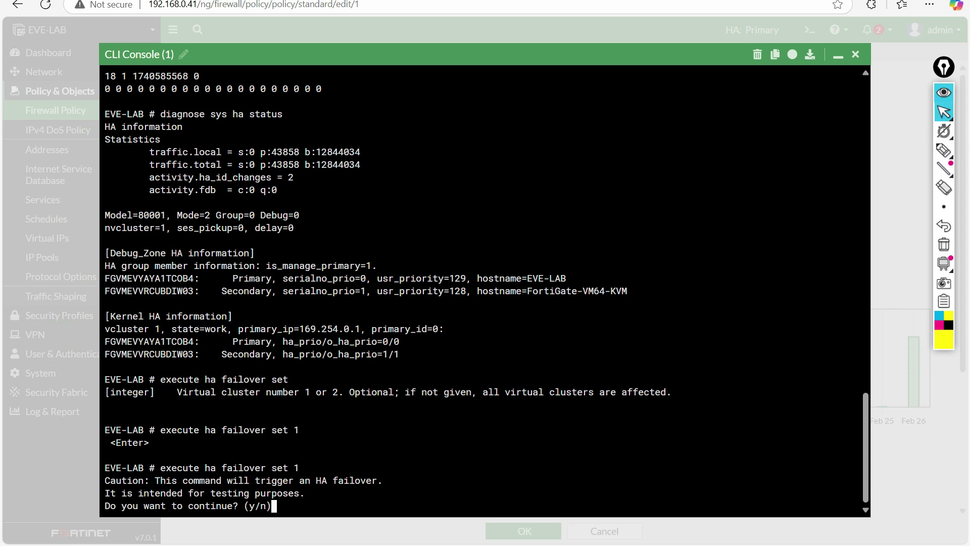
type("y")
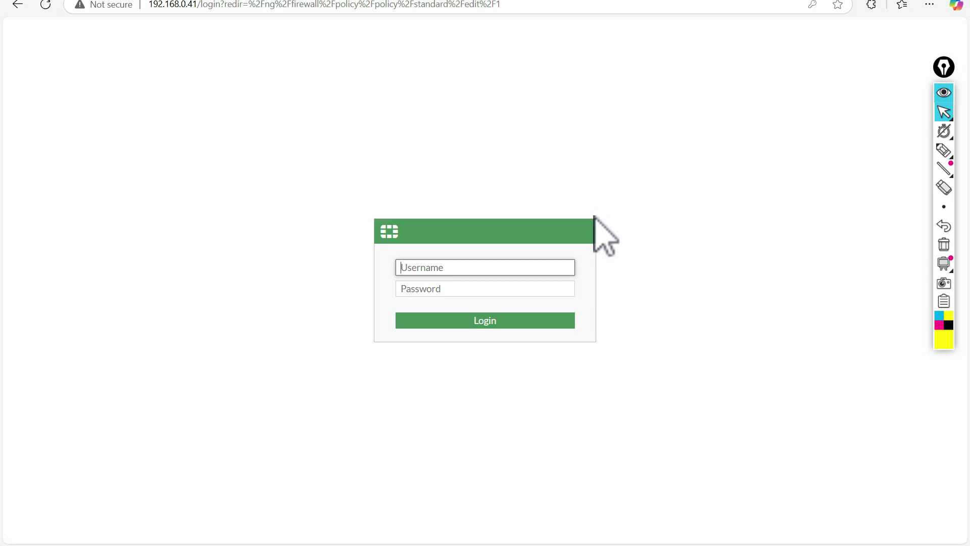
Step: Log back in to the FortiGate with the saved admin username and password, and postpone the FortiGate setup
left_click(443, 268)
left_click(467, 310)
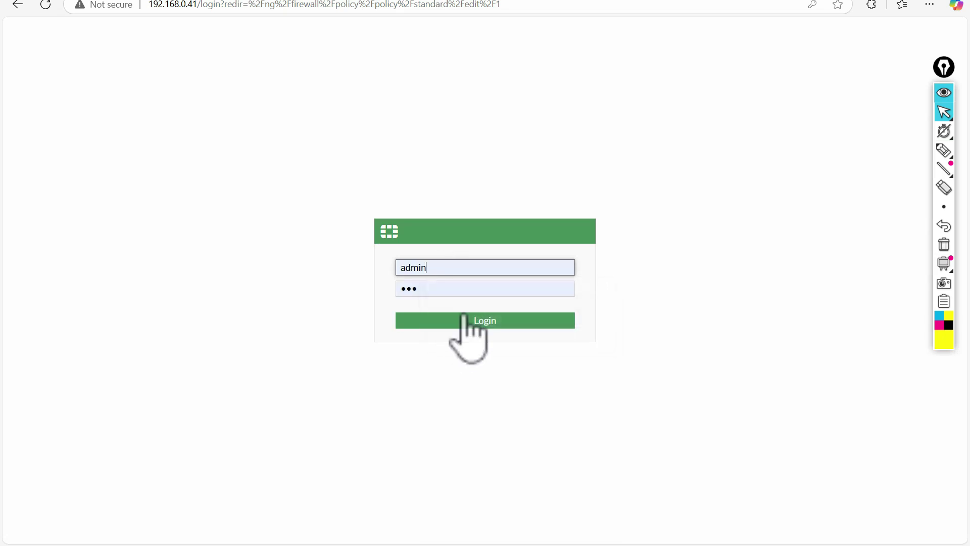
left_click(459, 320)
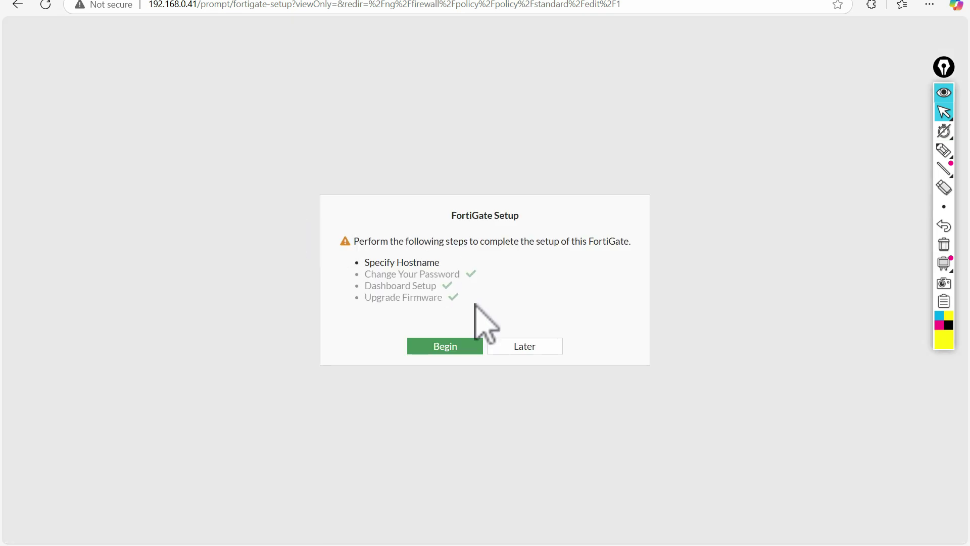
left_click(538, 347)
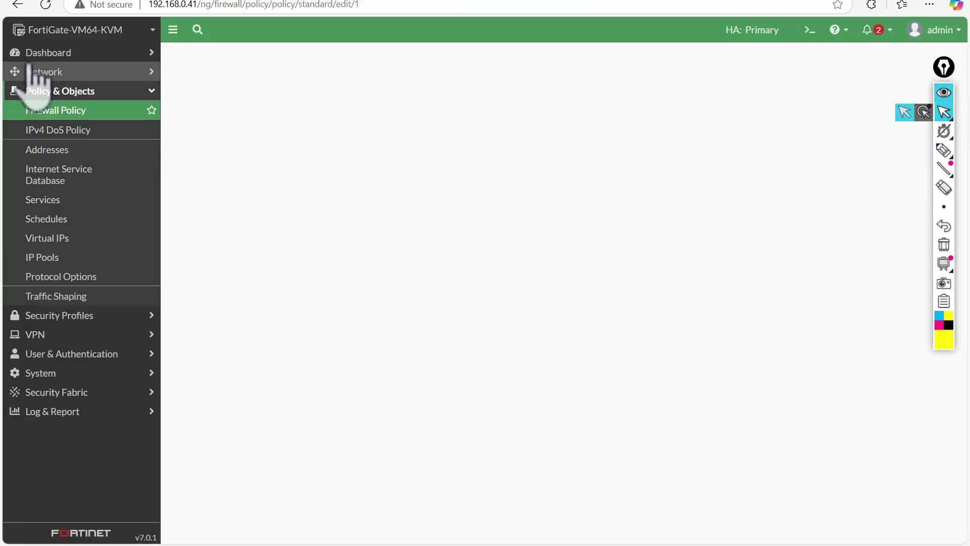
Step: Underline the hostname in the Status dashboard's System Information with the pen, erase the mark, and switch the pen colour to cyan
left_click(51, 53)
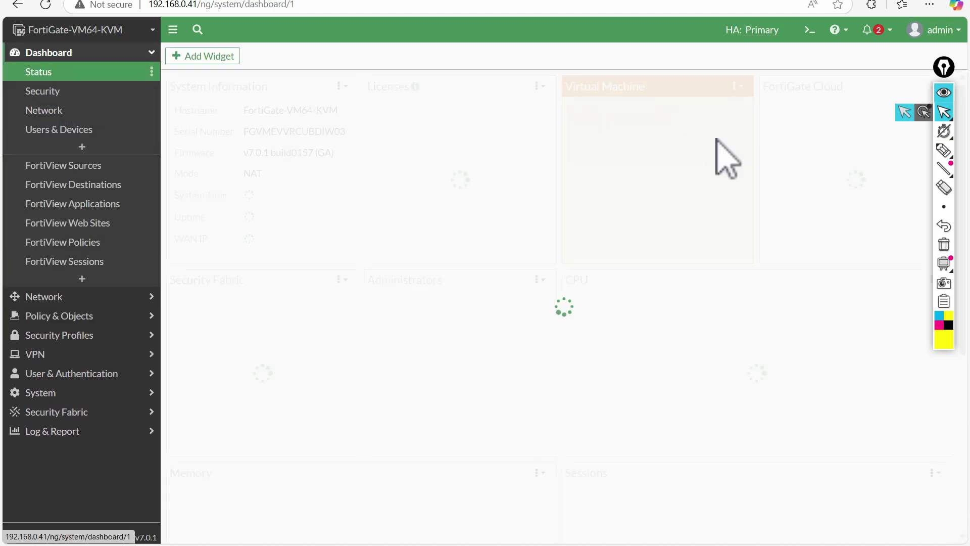
left_click(943, 150)
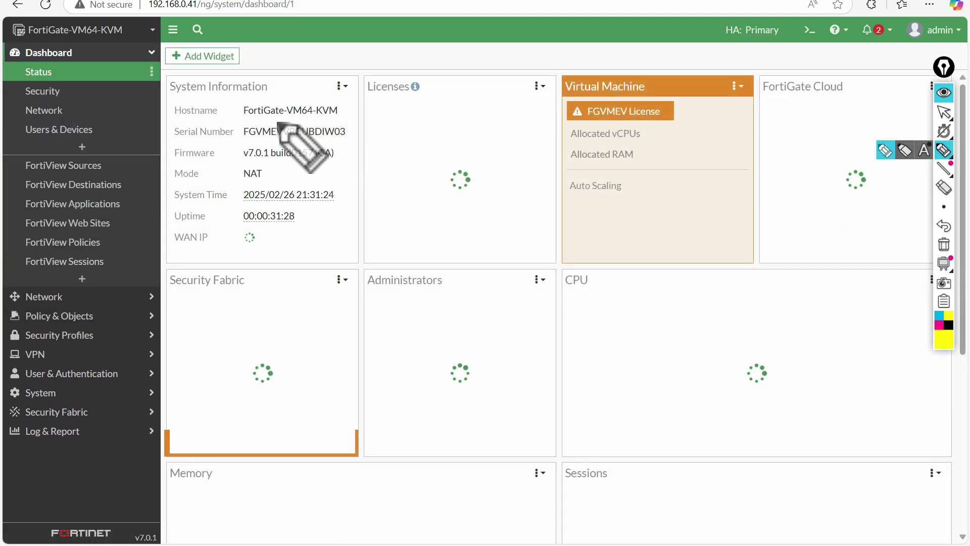
left_click_drag(246, 121, 345, 122)
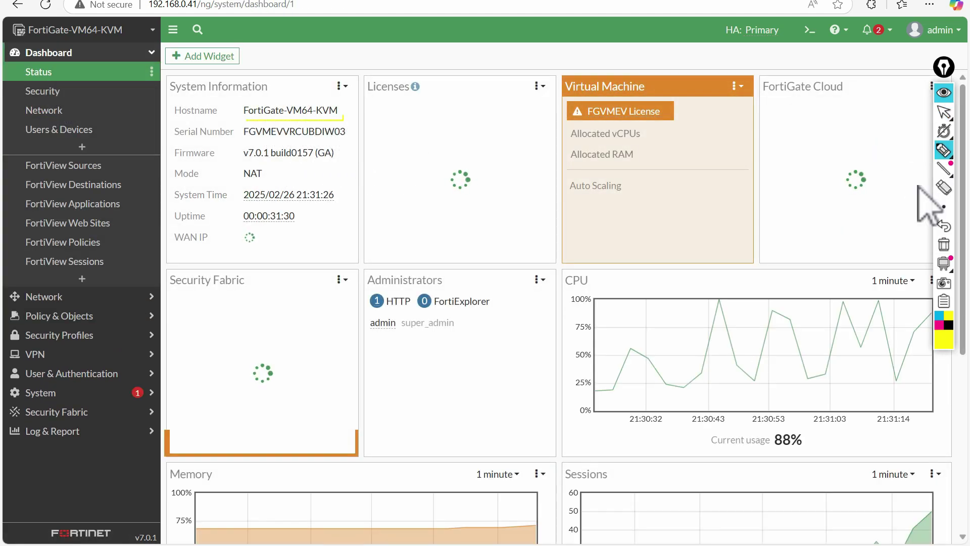
left_click(943, 245)
left_click(940, 316)
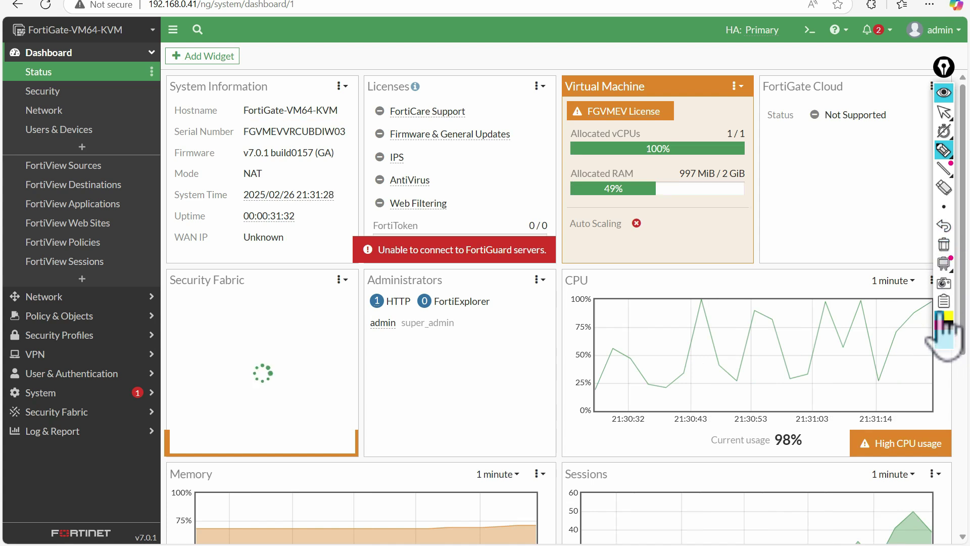
Step: Circle the hostname in the dashboard's System Information with the cyan pen and switch back to the cursor
mouse_move(244, 120)
left_mouse_down()
mouse_move(336, 121)
mouse_move(346, 102)
mouse_move(242, 99)
mouse_move(238, 117)
left_mouse_up()
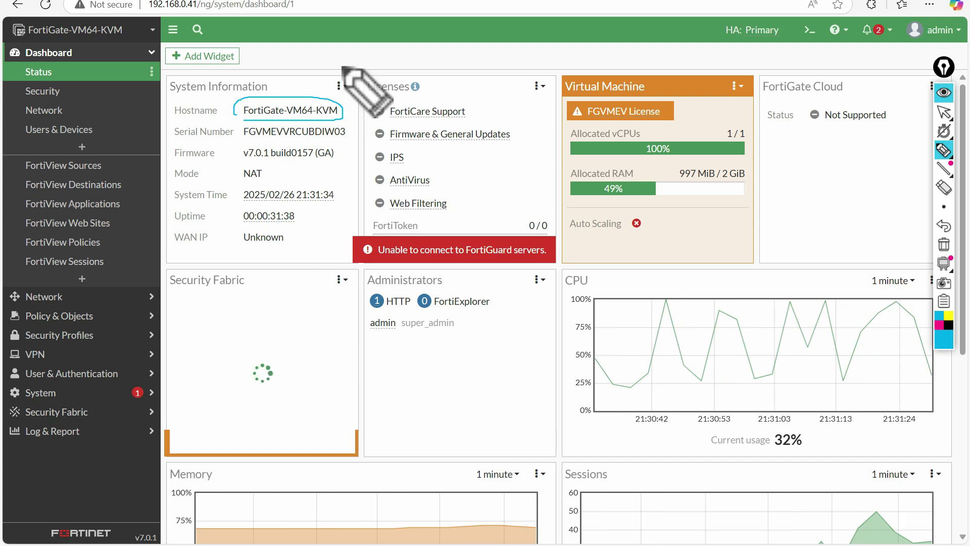
left_click(944, 112)
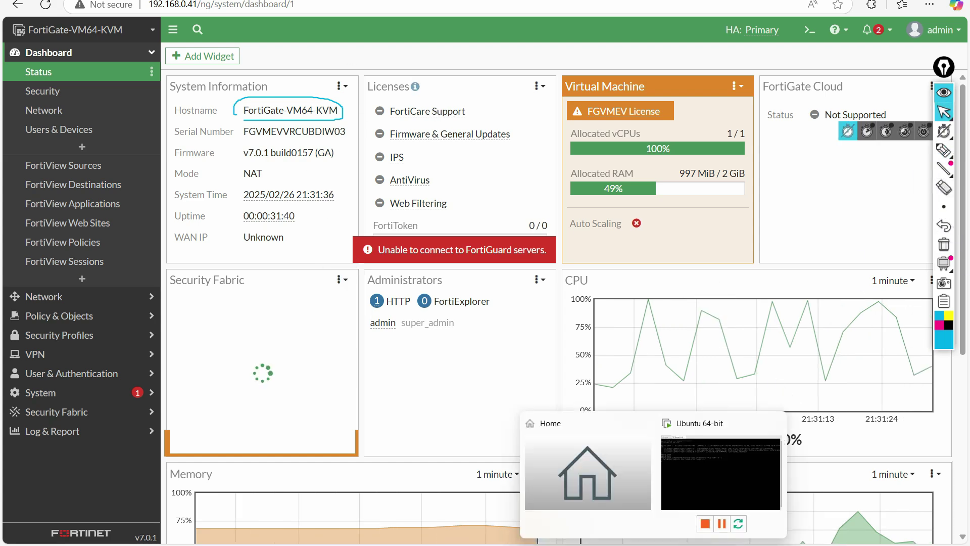
Step: Switch to the INternal_Host terminal, move its window up, and examine the output of the 1000-repeat ping to 5.5.5.5 for lost packets
left_click(697, 502)
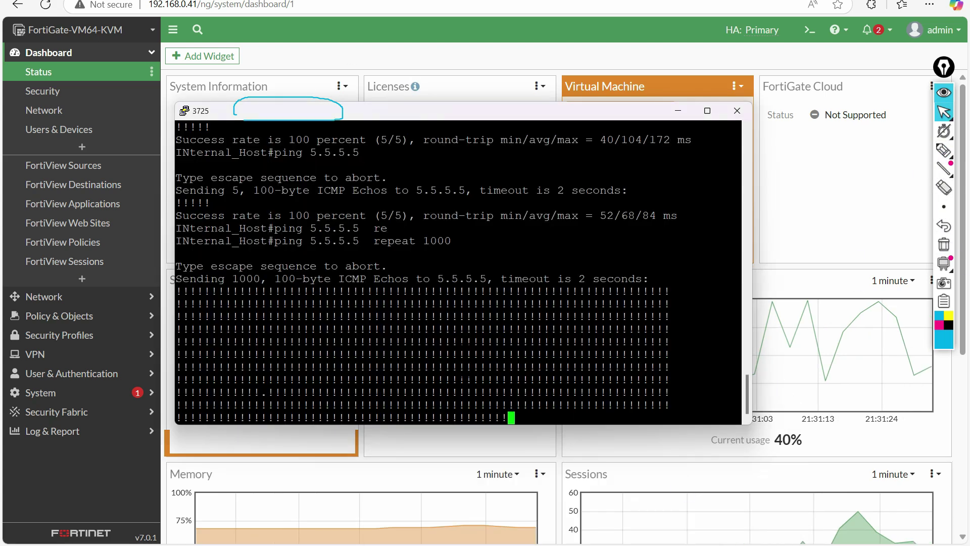
left_click_drag(385, 116, 395, 76)
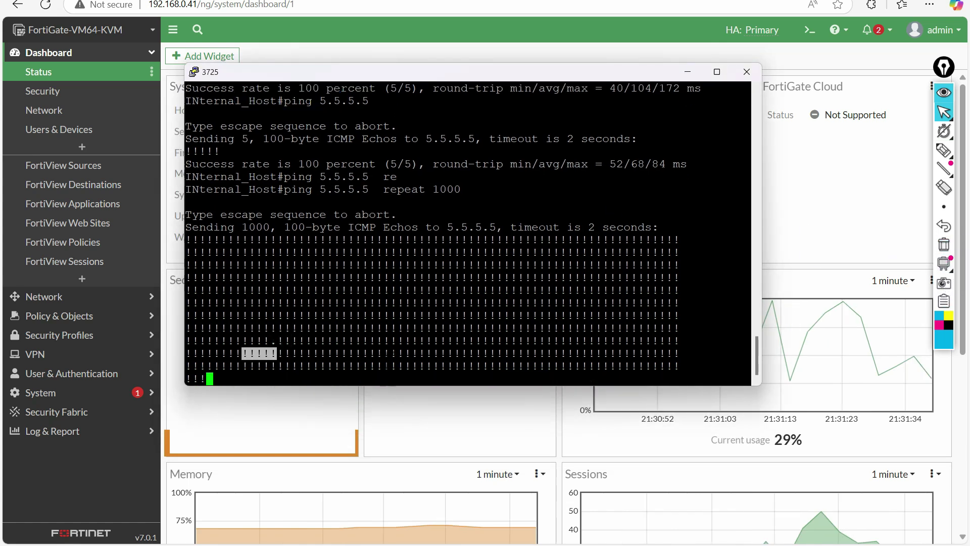
left_click(272, 351)
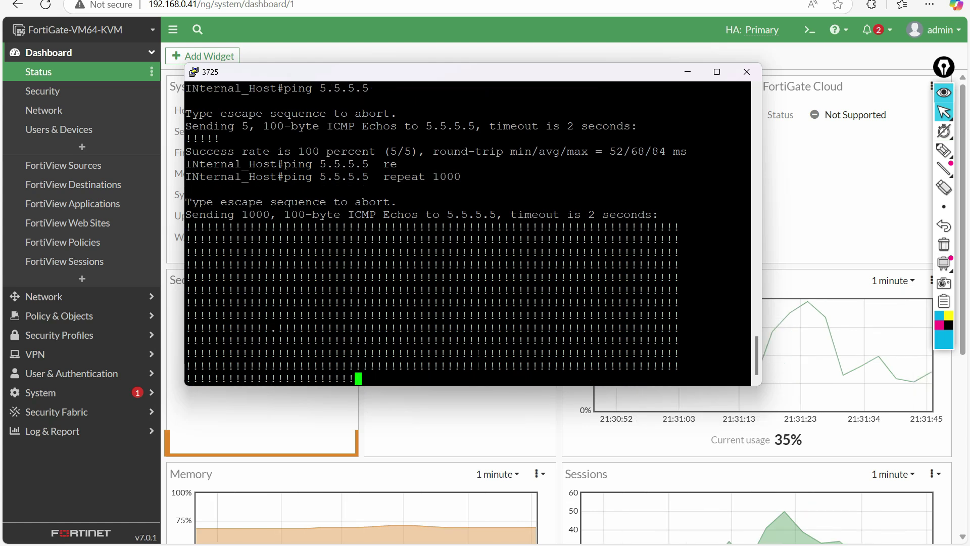
left_click_drag(240, 328, 284, 322)
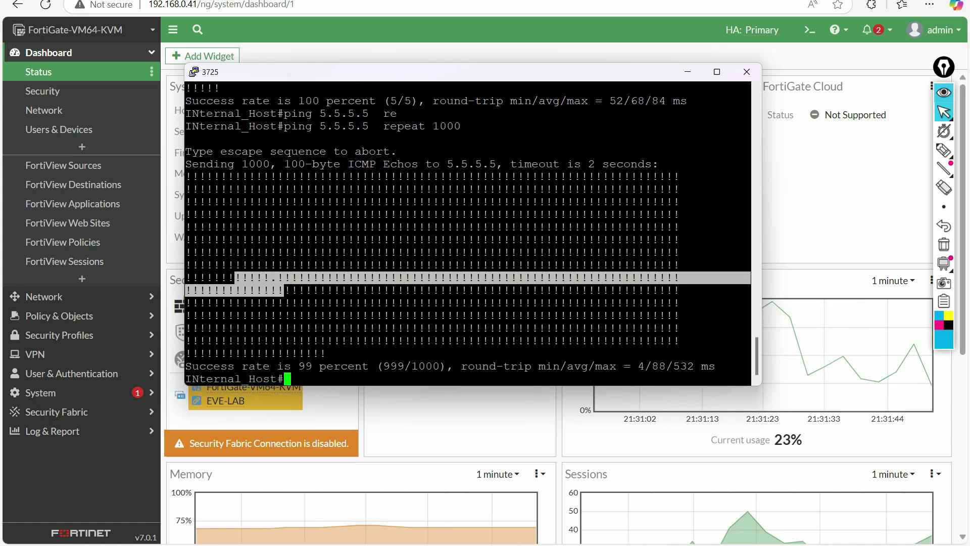
left_click(276, 283)
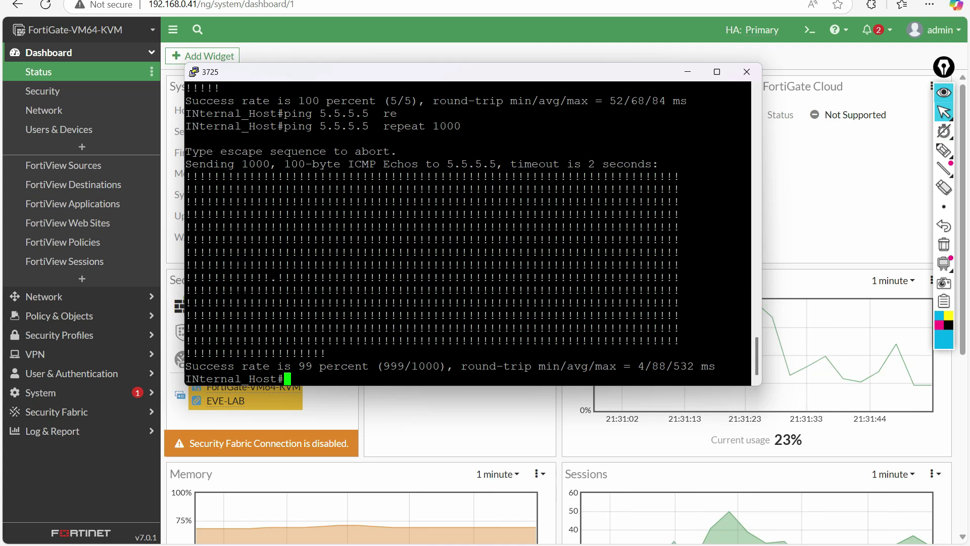
left_click_drag(275, 279, 354, 279)
triple_click(323, 279)
triple_click(245, 277)
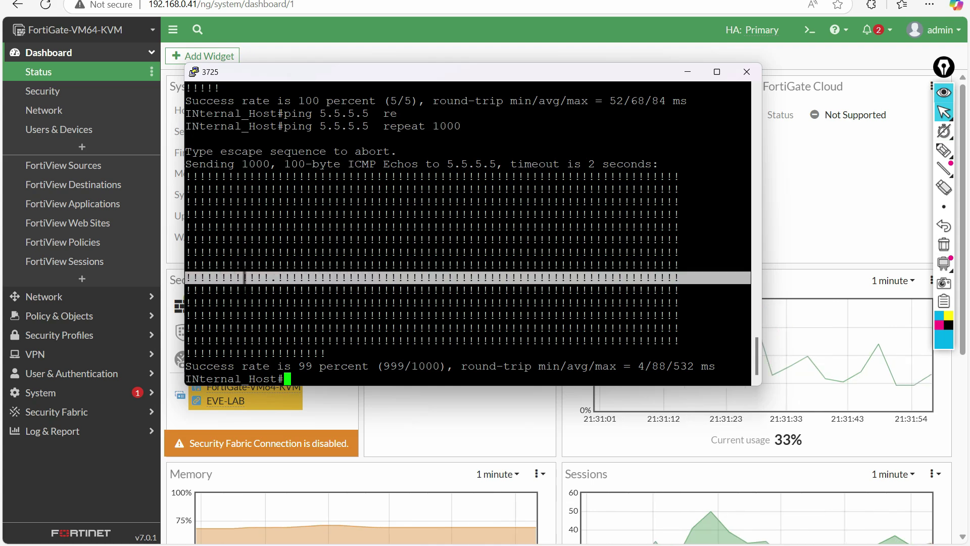
left_click(391, 31)
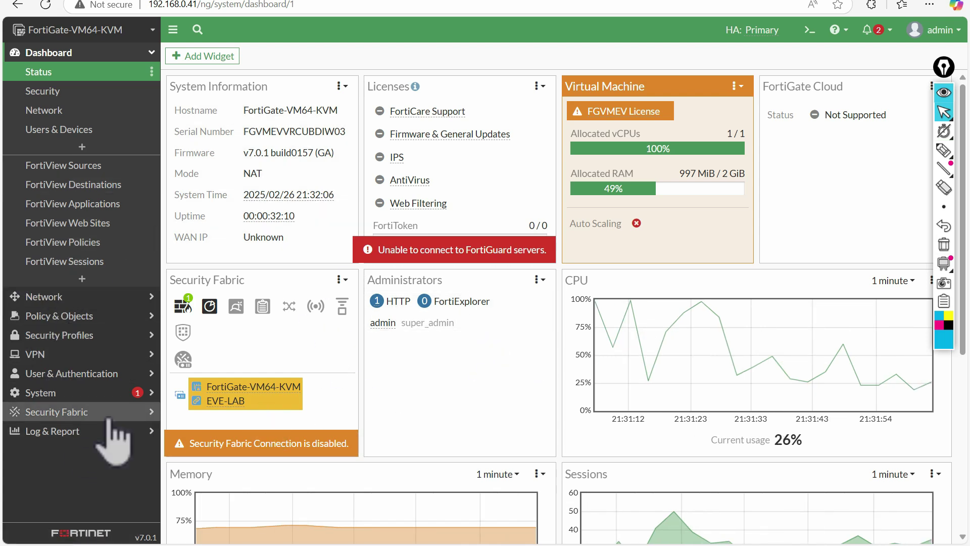
Step: Open the HA Events log, view the details of the "HA activity report" entry, and close them
left_click(65, 432)
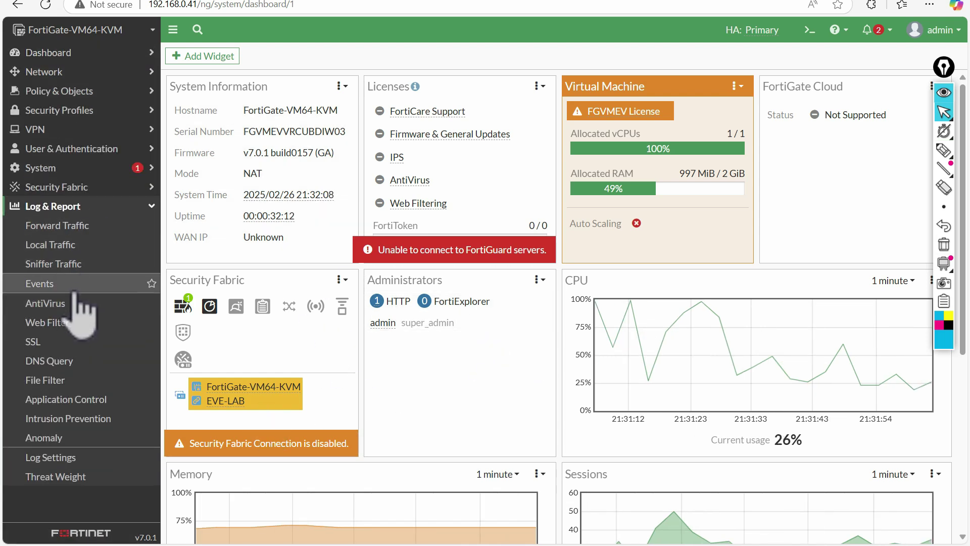
left_click(24, 283)
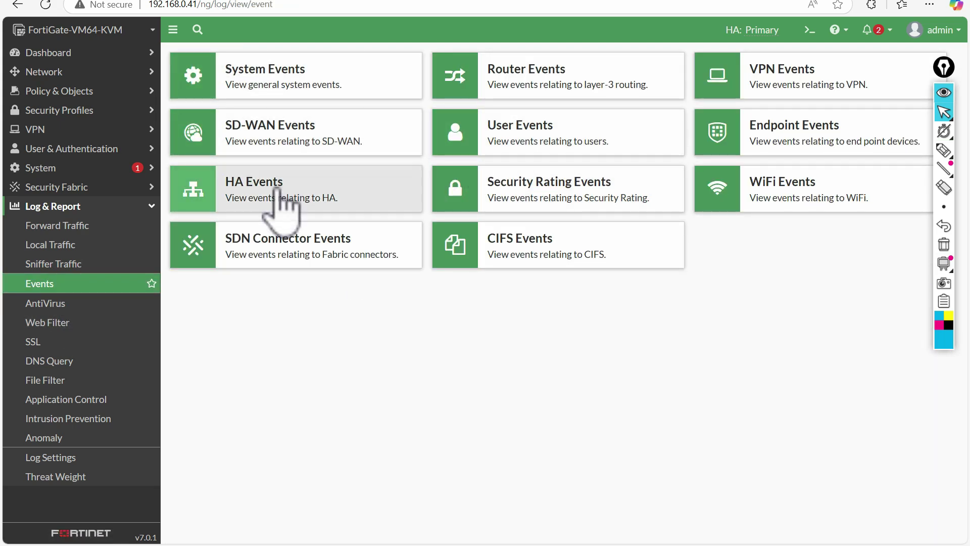
left_click(281, 207)
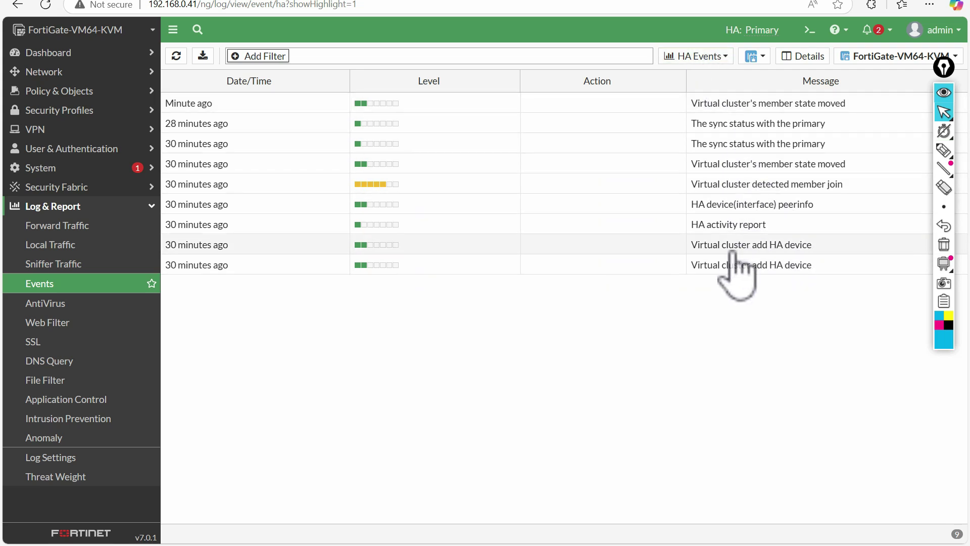
double_click(725, 226)
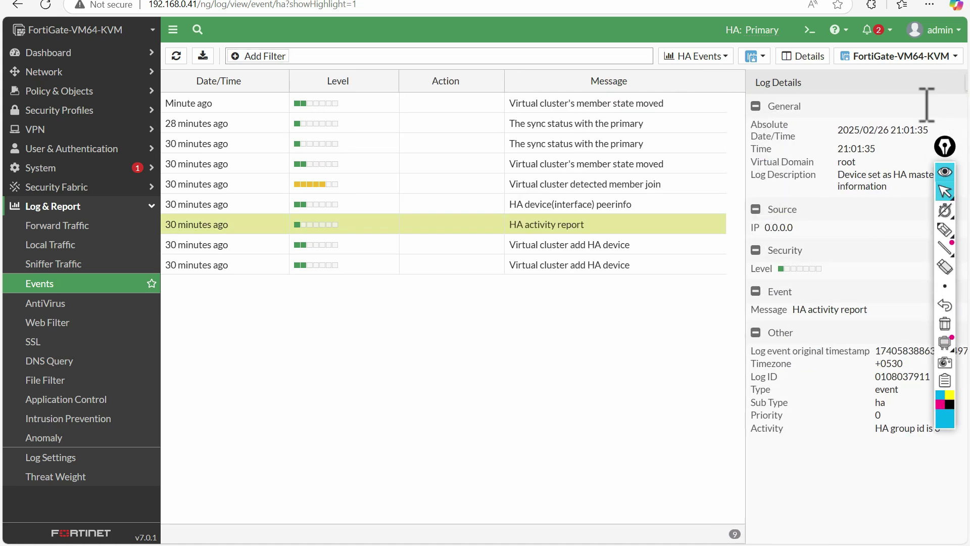
left_click(953, 82)
Step: Inspect the serial number and message of the newest "Virtual cluster's member state moved" entry, close its details, and reload the HA Events list
double_click(730, 103)
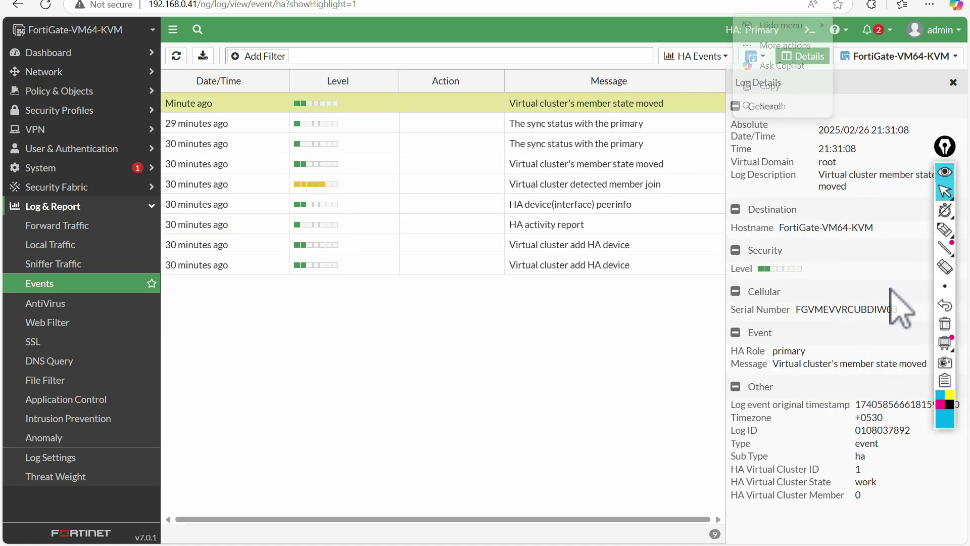
left_click_drag(773, 309, 839, 309)
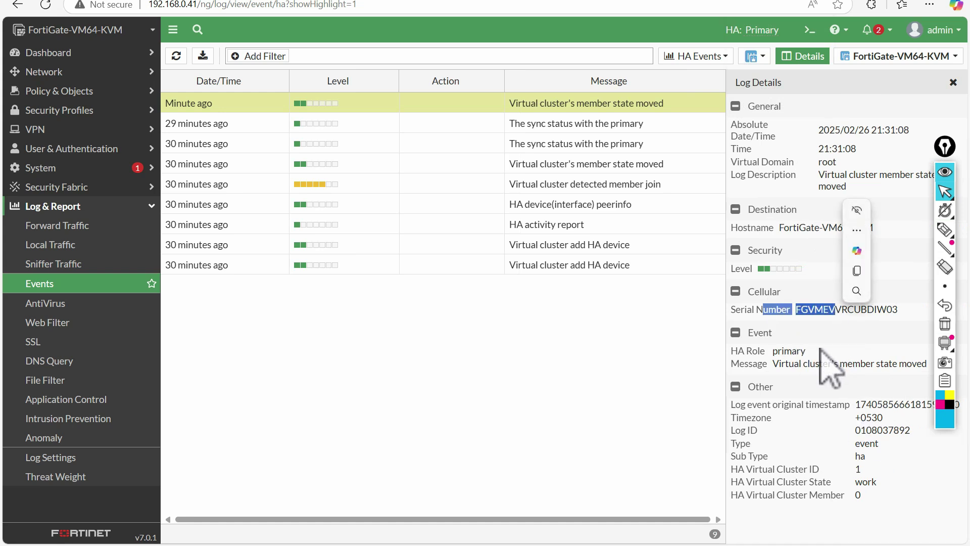
left_click_drag(795, 364, 773, 364)
left_click(954, 82)
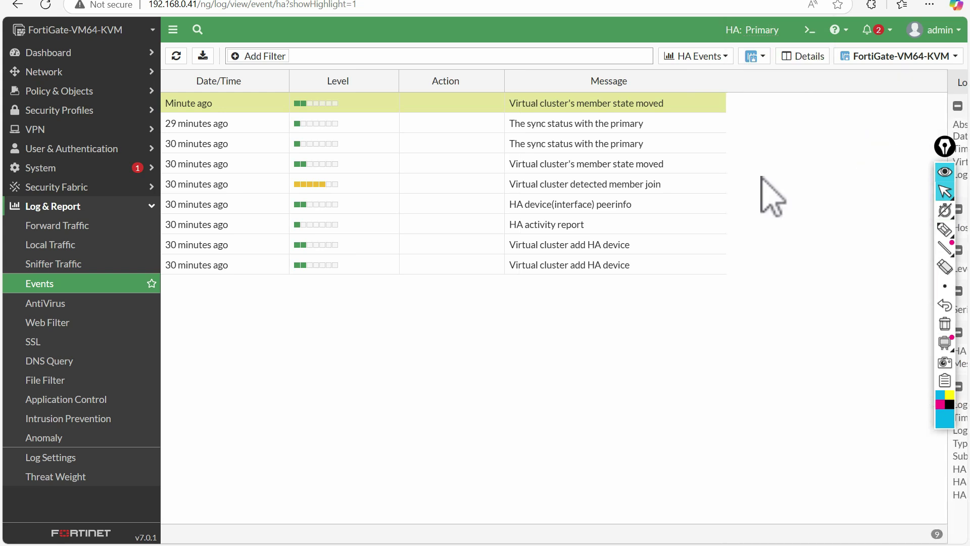
left_click(705, 58)
left_click(696, 177)
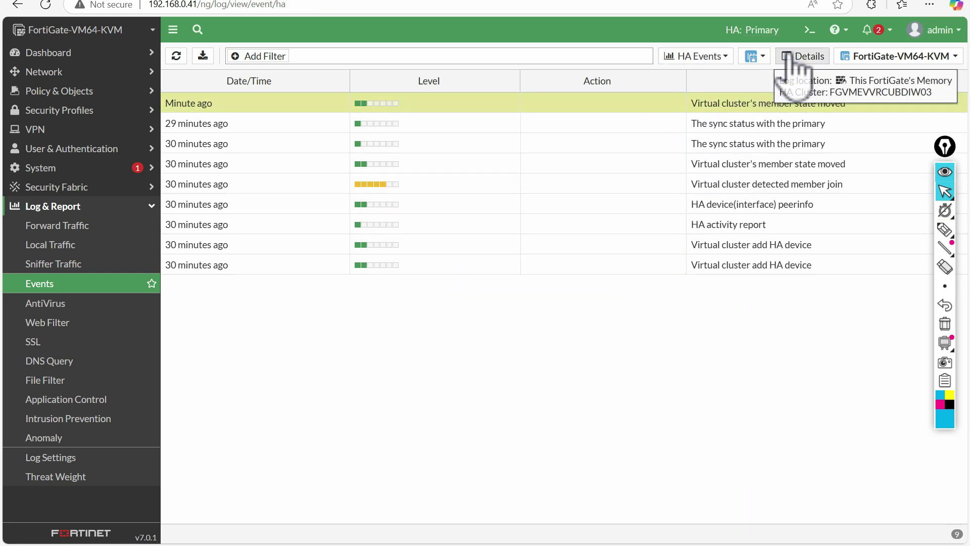
Step: Open the system HA page, underline the Primary role and both member hostnames with the pen, and erase the marks
left_click(76, 169)
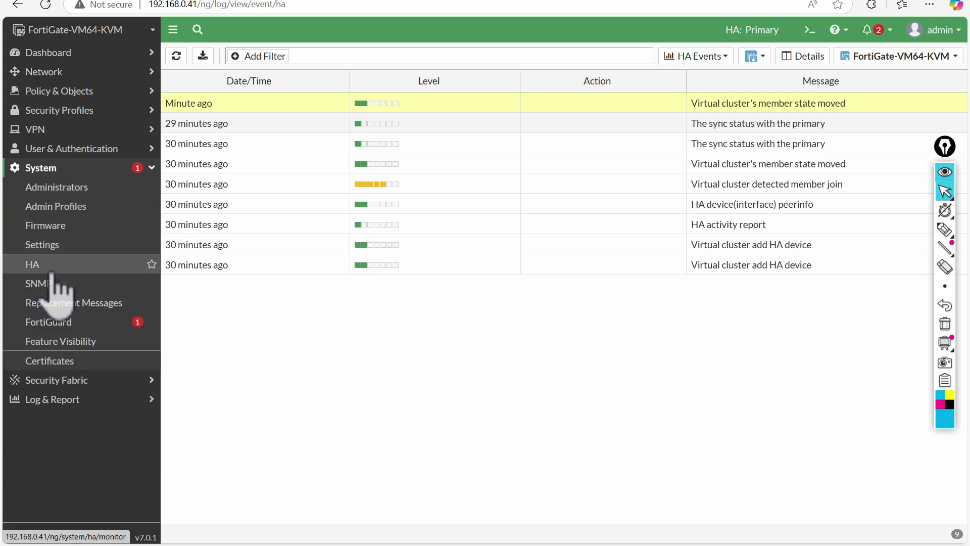
left_click(51, 265)
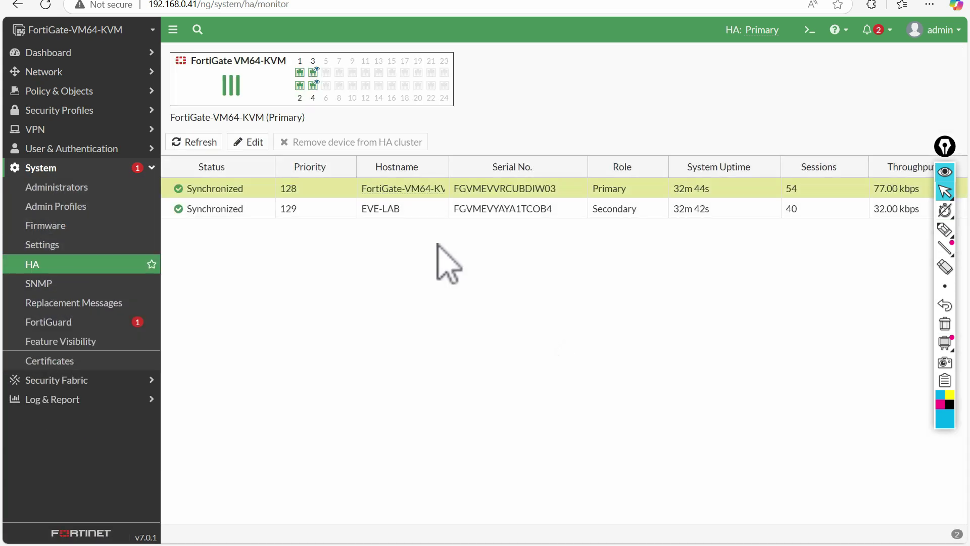
left_click(945, 230)
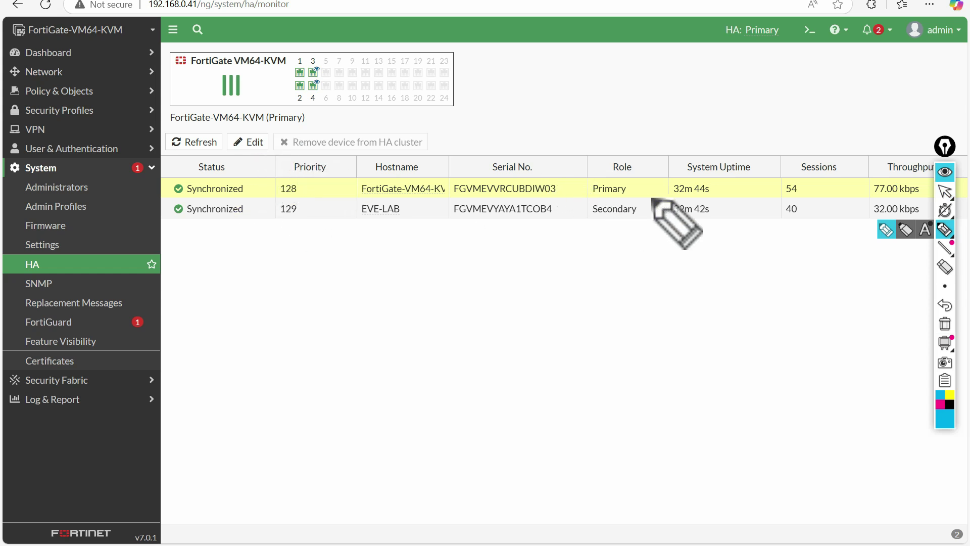
left_click_drag(594, 199, 678, 199)
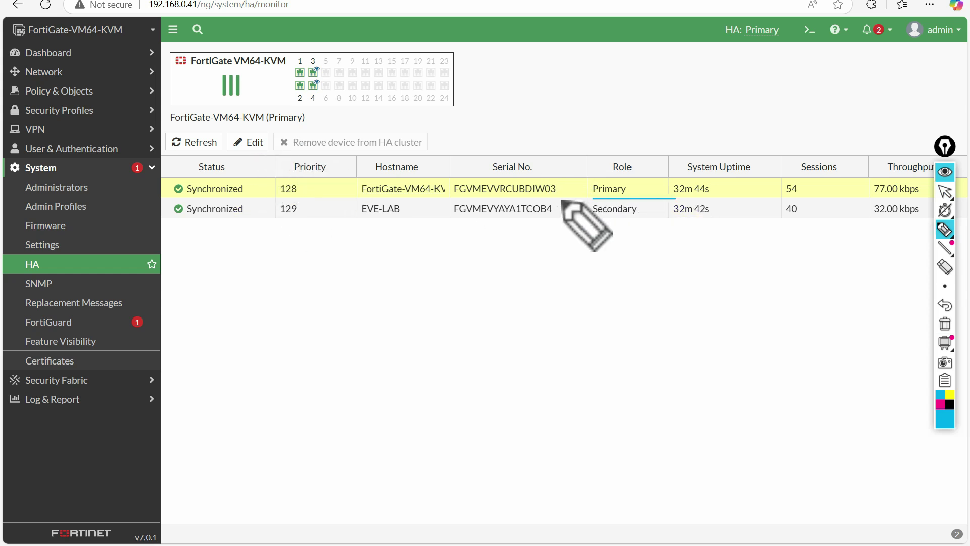
left_click_drag(362, 198, 431, 198)
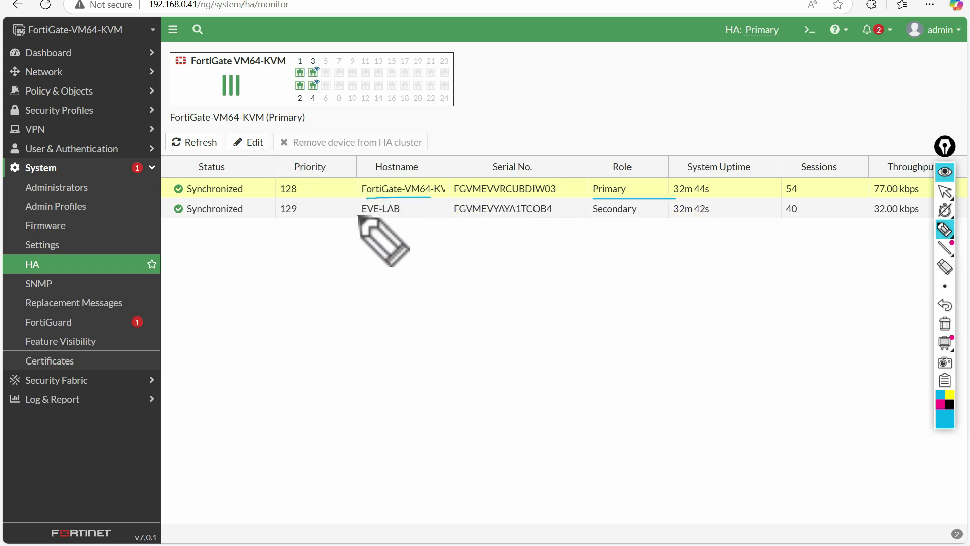
left_click_drag(358, 215, 419, 217)
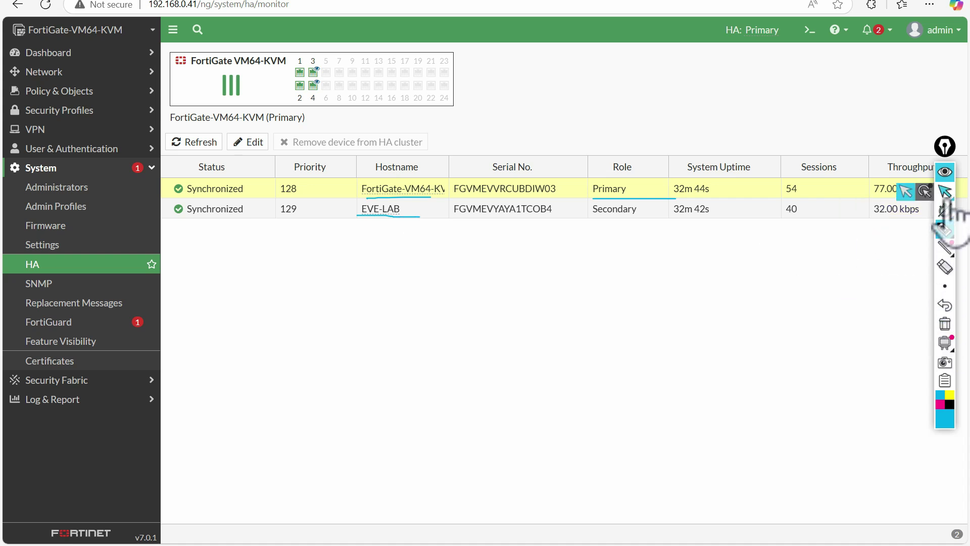
mouse_move(946, 244)
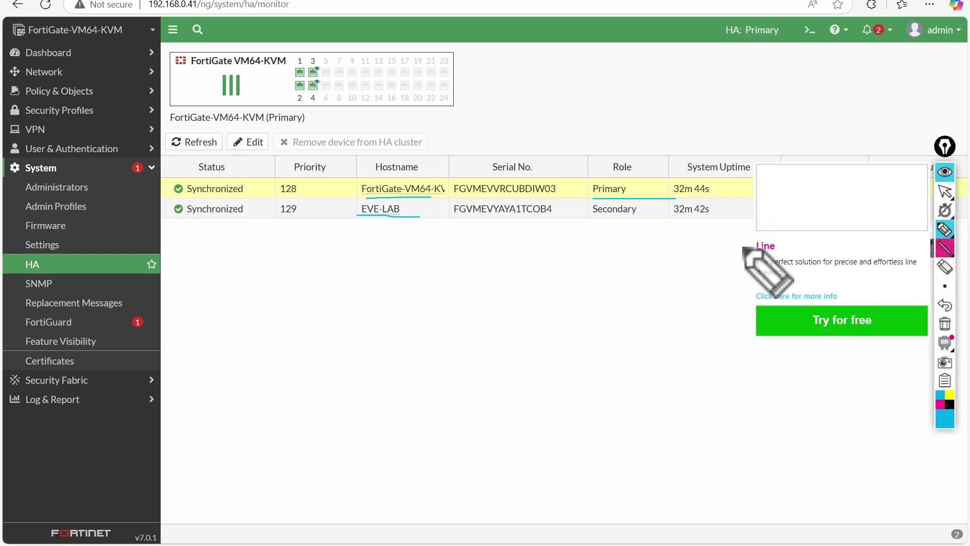
left_click(944, 304)
Step: Circle both members' priorities and the primary's hostname with the pen, and clear the marks
mouse_move(949, 234)
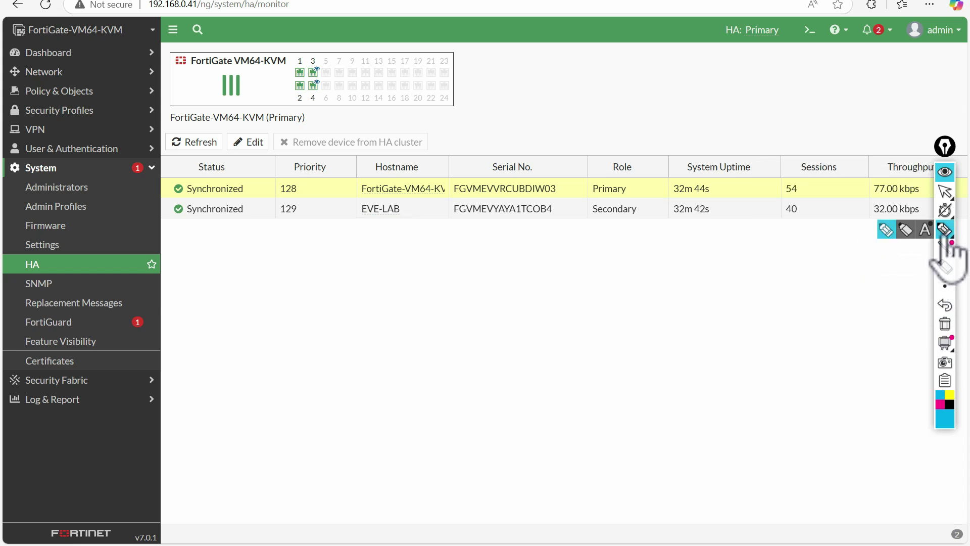
left_click(886, 231)
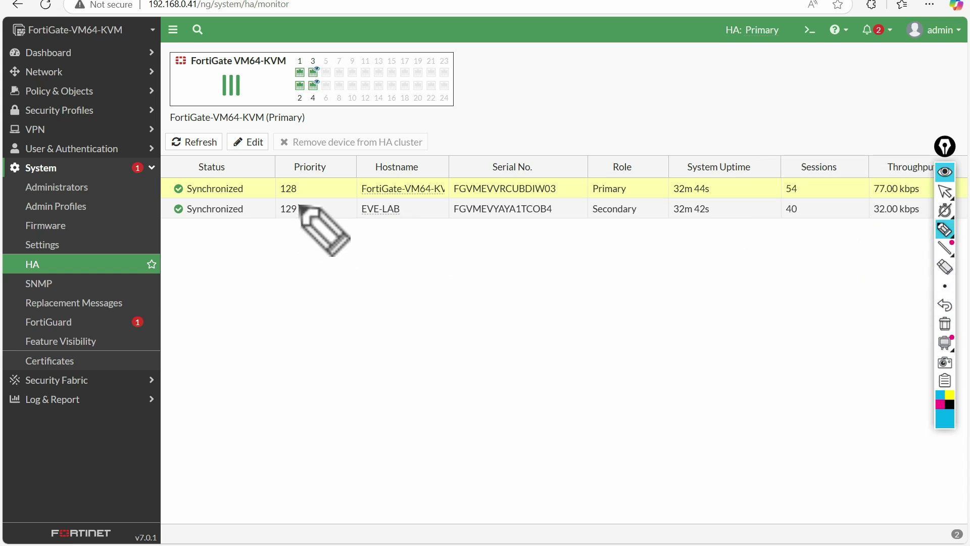
mouse_move(302, 207)
left_mouse_down()
mouse_move(271, 215)
mouse_move(300, 221)
mouse_move(298, 178)
mouse_move(277, 188)
mouse_move(303, 198)
mouse_move(304, 185)
left_mouse_up()
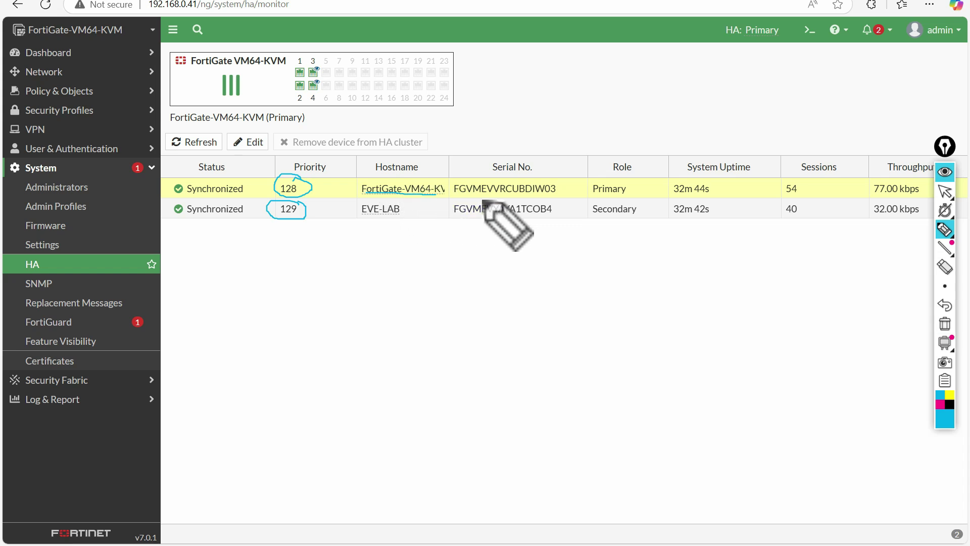
mouse_move(451, 186)
left_mouse_down()
mouse_move(400, 166)
mouse_move(374, 202)
mouse_move(440, 203)
mouse_move(451, 183)
left_mouse_up()
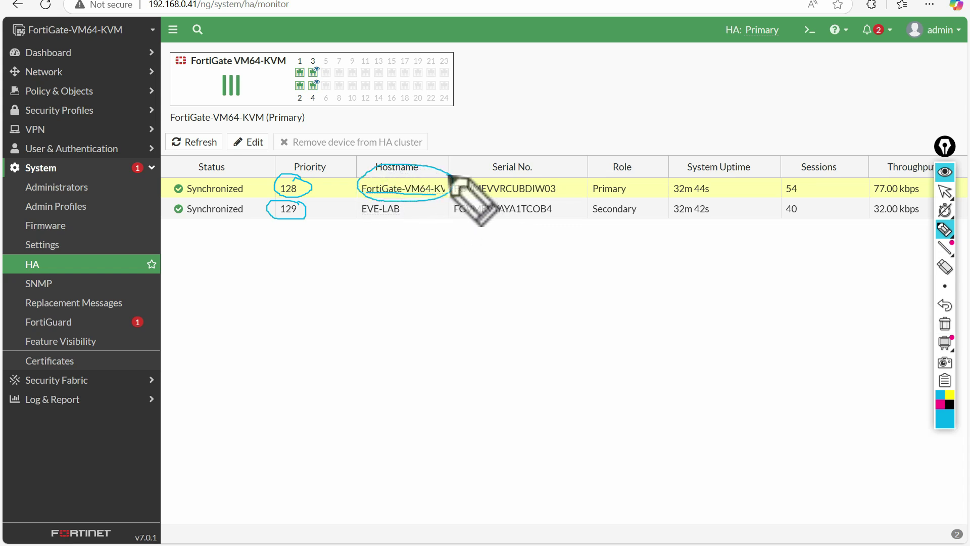
left_click(945, 323)
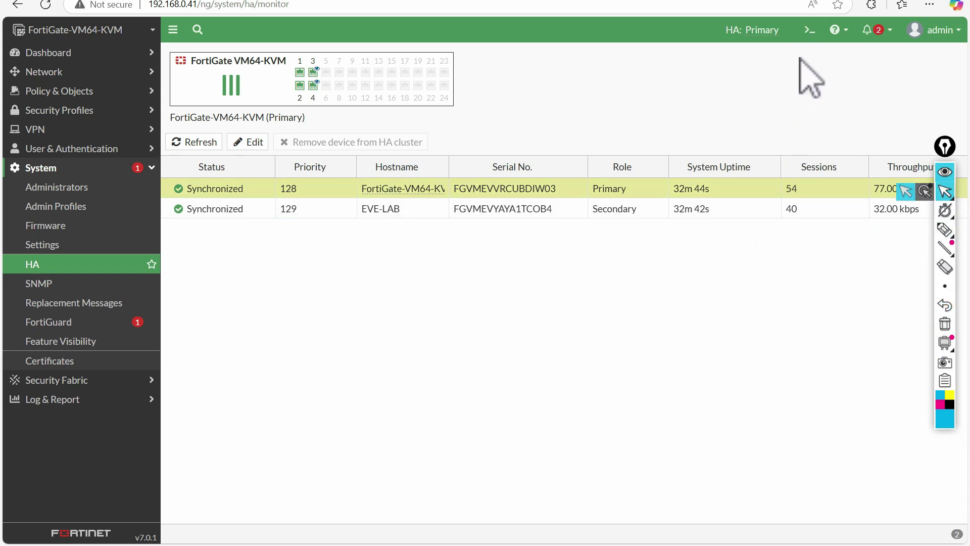
Step: Display the system HA status in the CLI console and highlight the lines explaining why each primary was selected
left_click(809, 31)
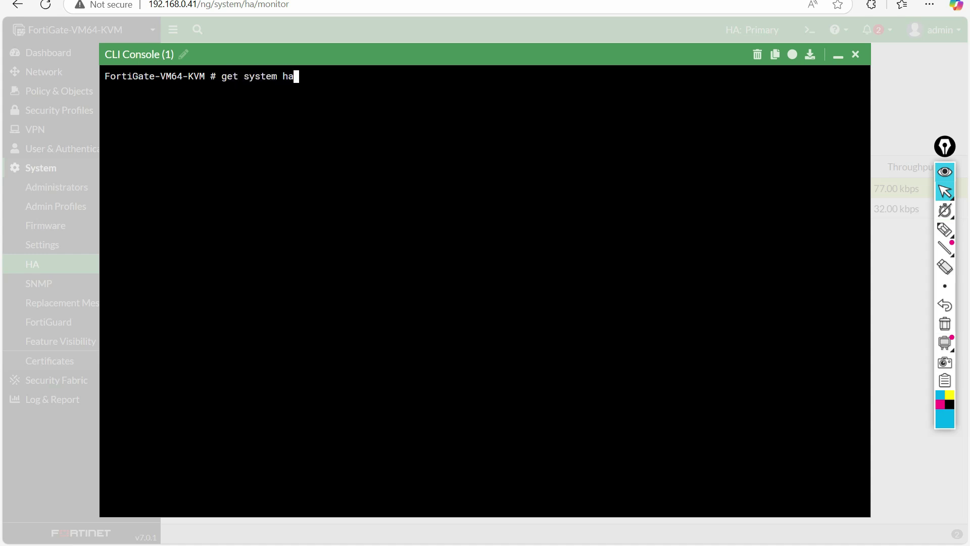
key("Return")
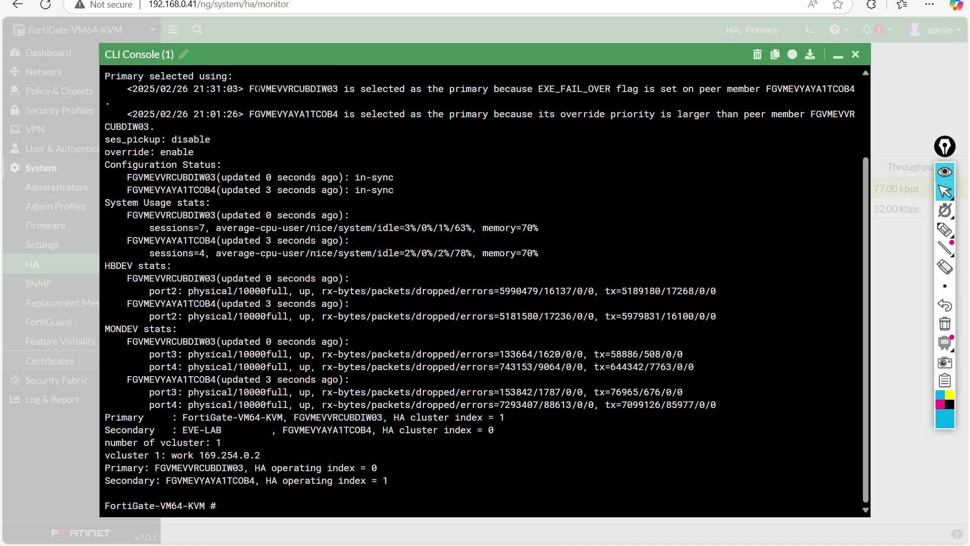
left_click_drag(251, 89, 566, 89)
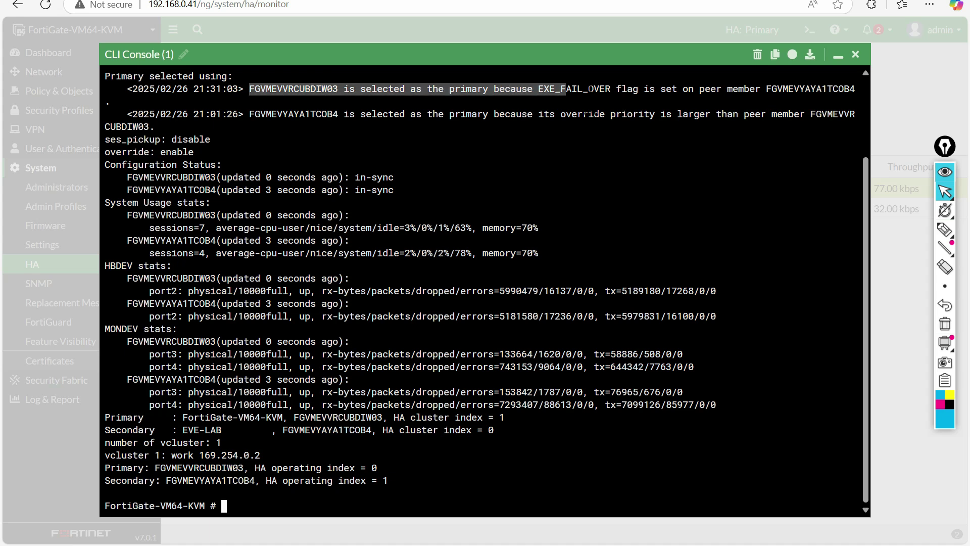
left_click(558, 89)
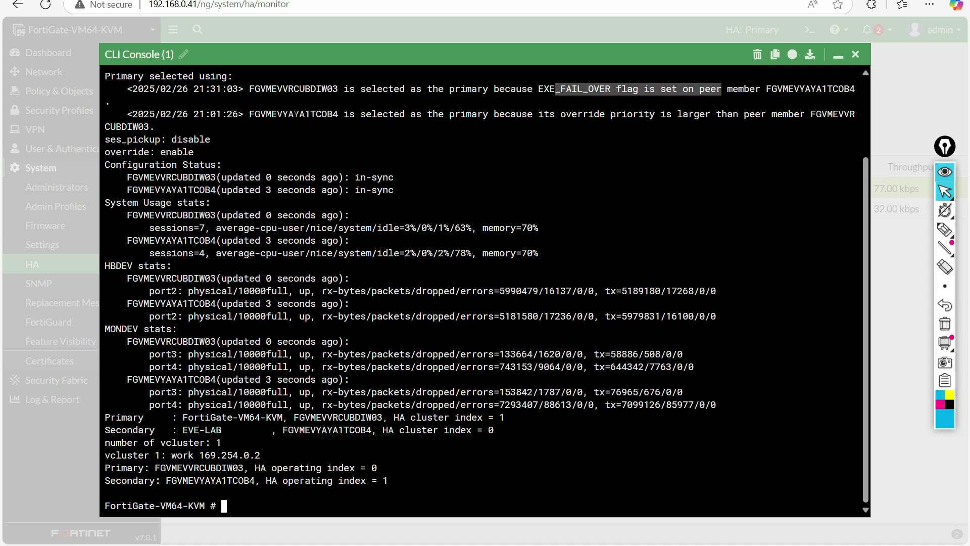
left_click_drag(277, 114, 529, 121)
left_click(301, 115)
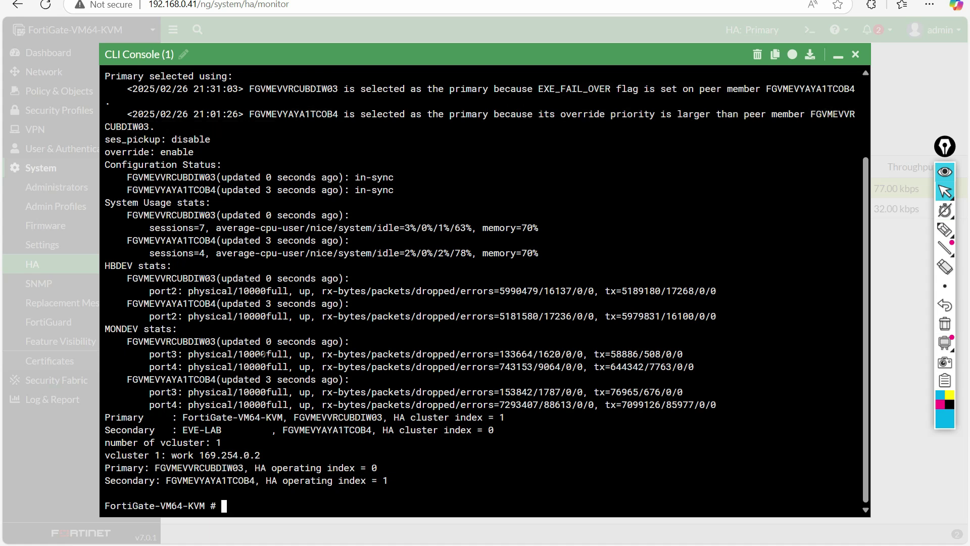
Step: Check the monitored port3 statistics and the configuration sync lines in the HA output, and close the CLI console
left_click_drag(262, 354, 344, 355)
mouse_move(239, 190)
left_mouse_down()
mouse_move(317, 191)
mouse_move(246, 184)
left_mouse_up()
left_click(253, 185)
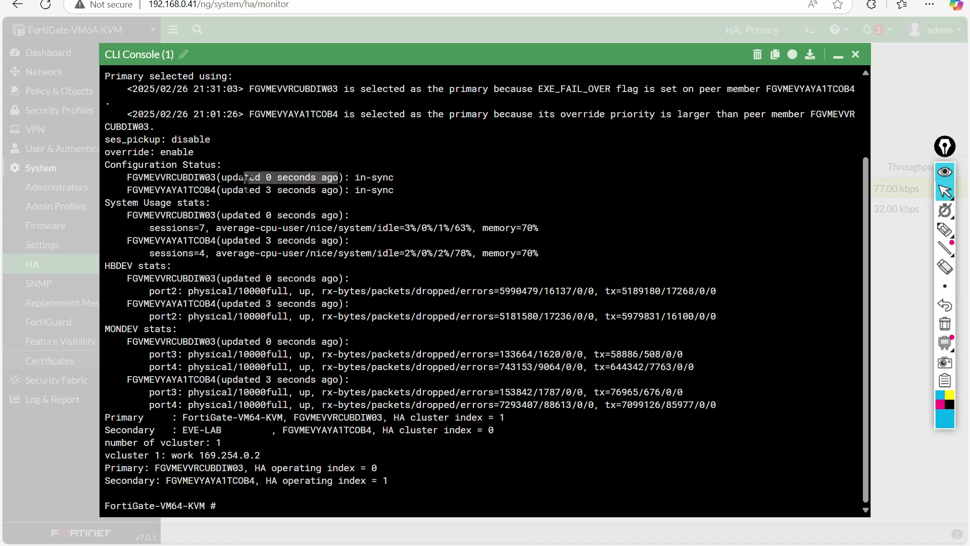
left_click(856, 54)
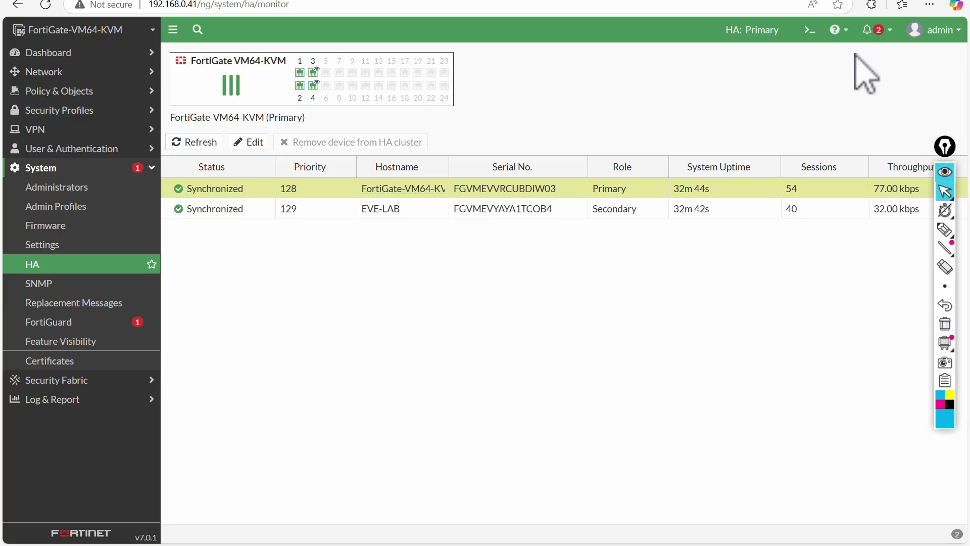
Step: Refresh the HA member list and open the Forward Traffic log
left_click(62, 265)
left_click(191, 144)
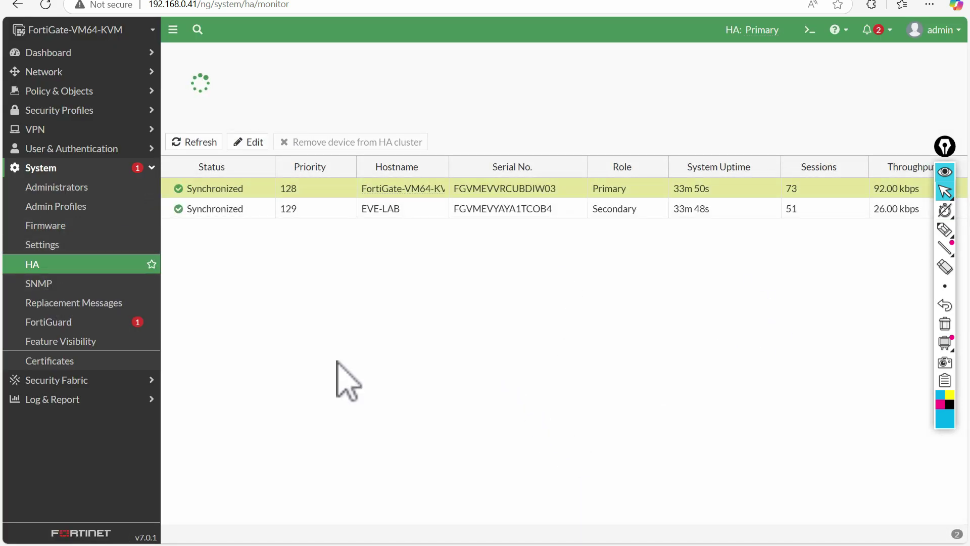
left_click(88, 402)
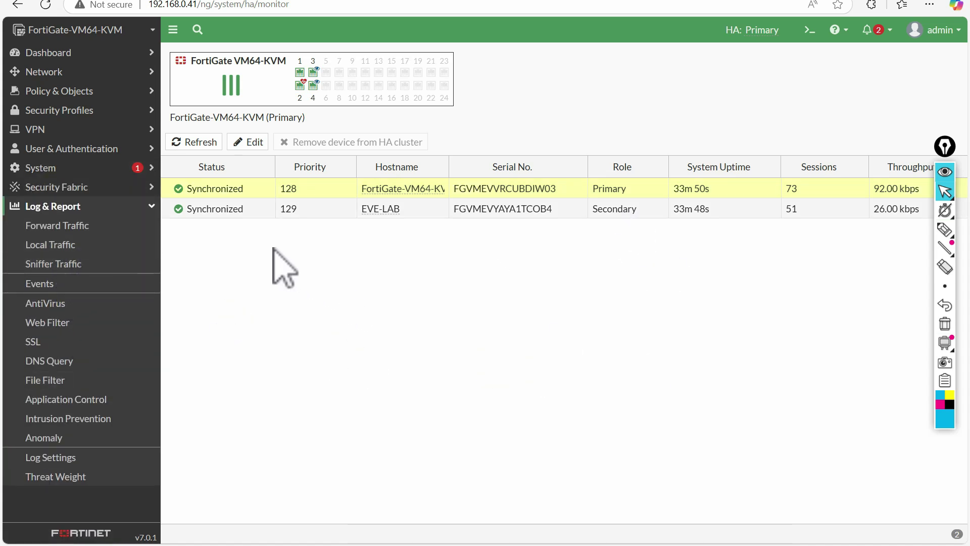
left_click(84, 225)
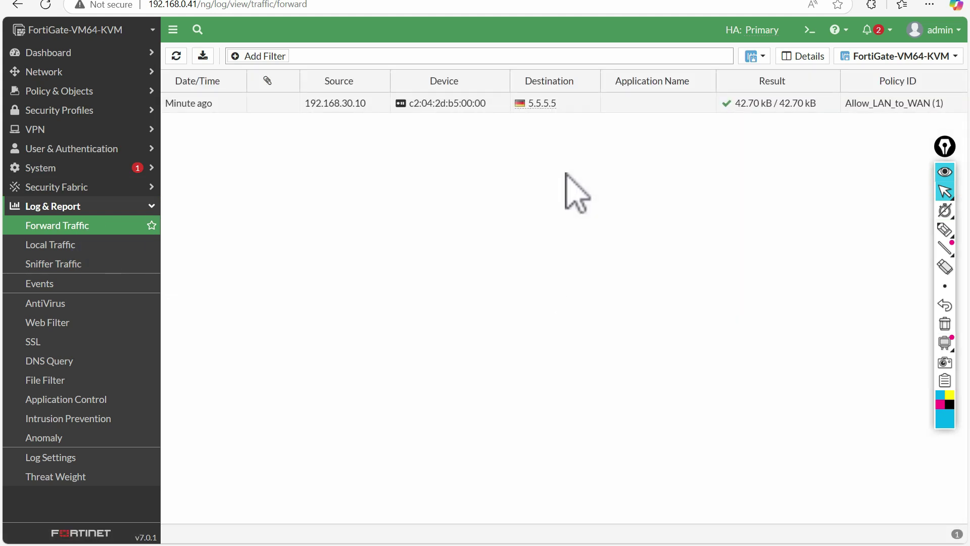